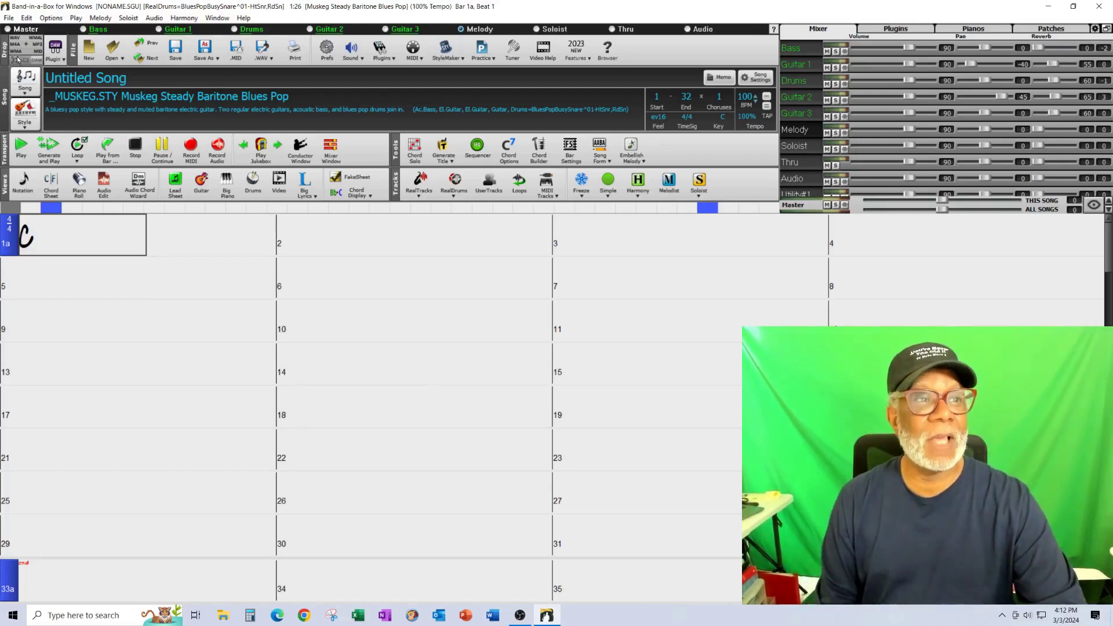
Open the MIDI file myguy.mid from the Cakewalk Content > MIDI Library > Tutorial Midi Files folder on the C: drive
click(9, 19)
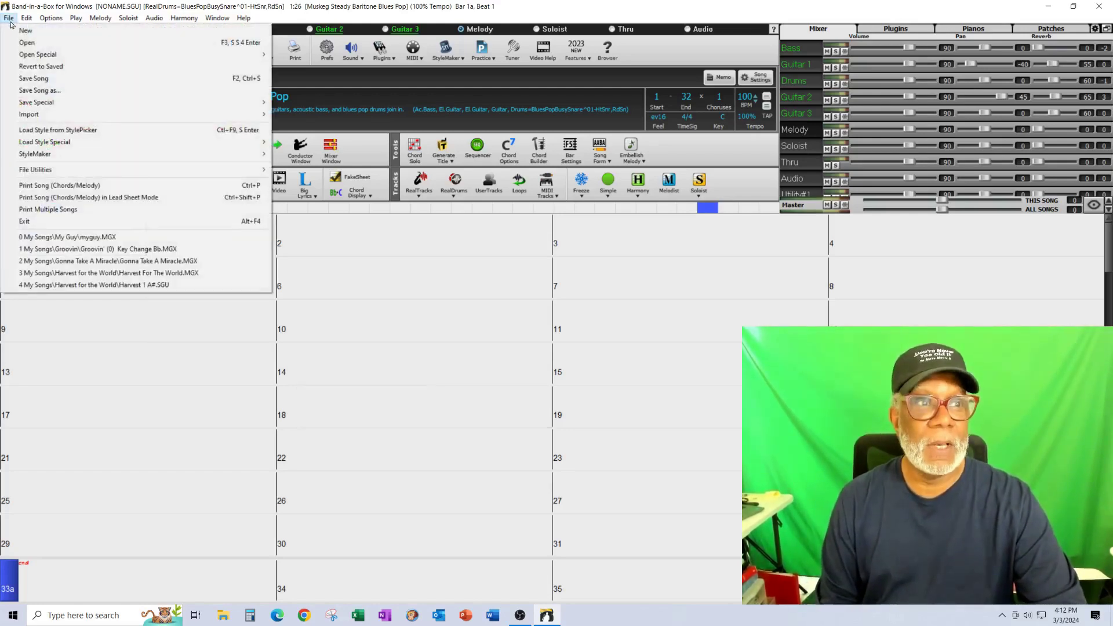
mouse_move(110, 56)
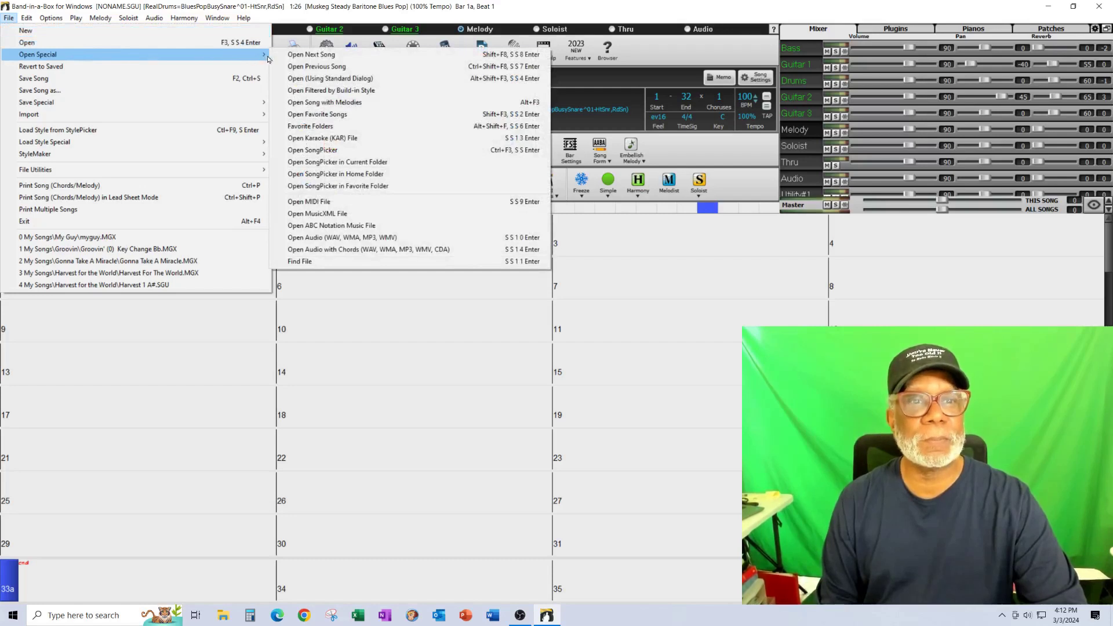
click(333, 202)
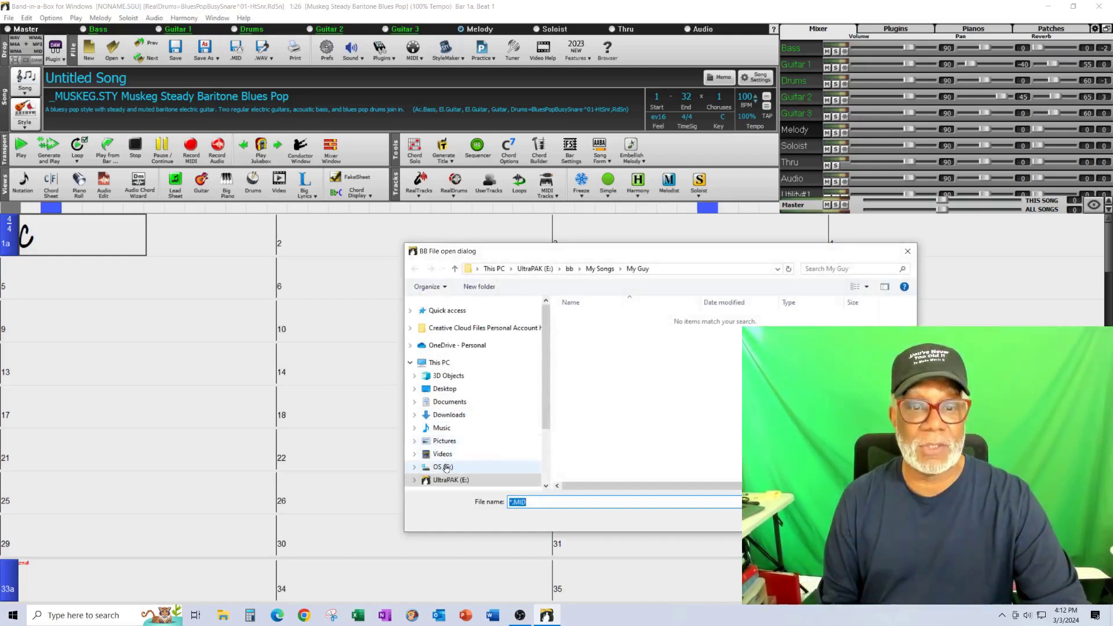
click(446, 468)
double_click(603, 387)
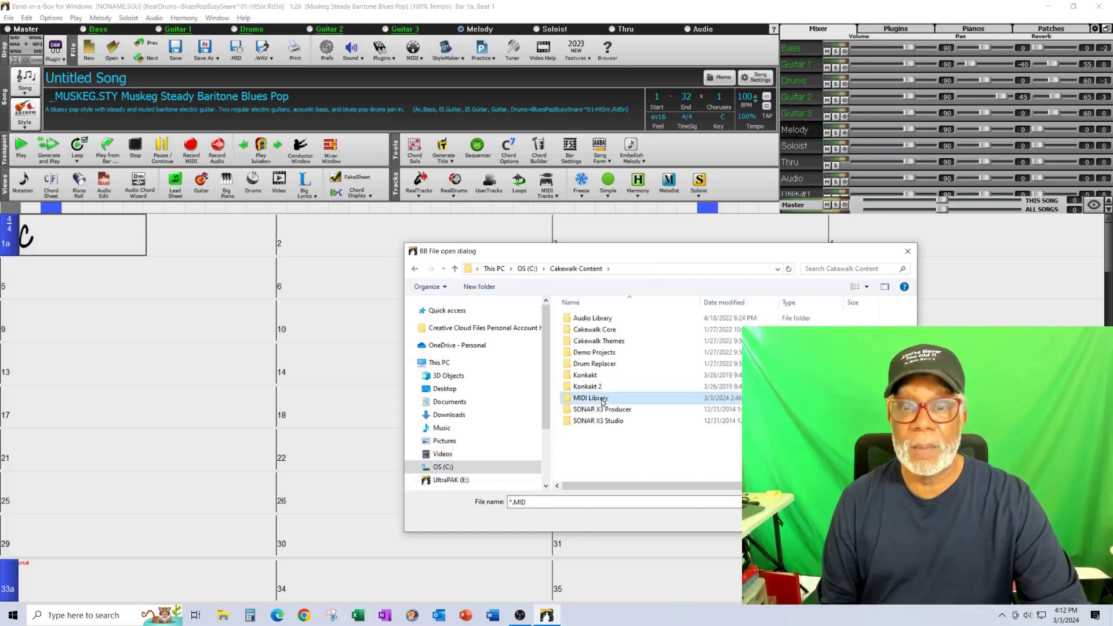
double_click(602, 400)
click(599, 469)
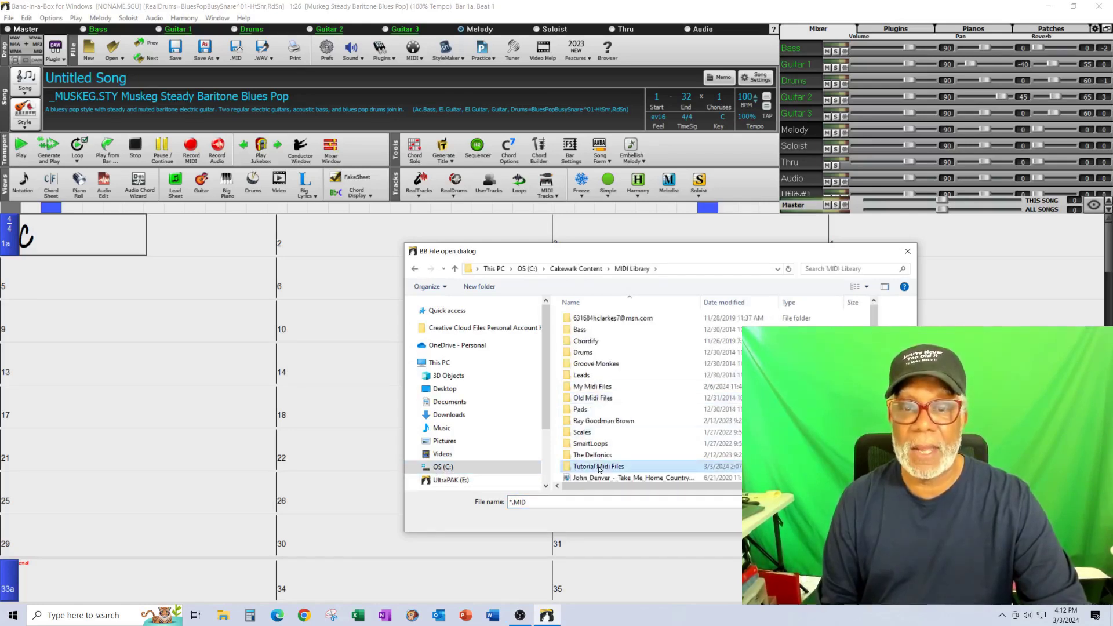
double_click(600, 467)
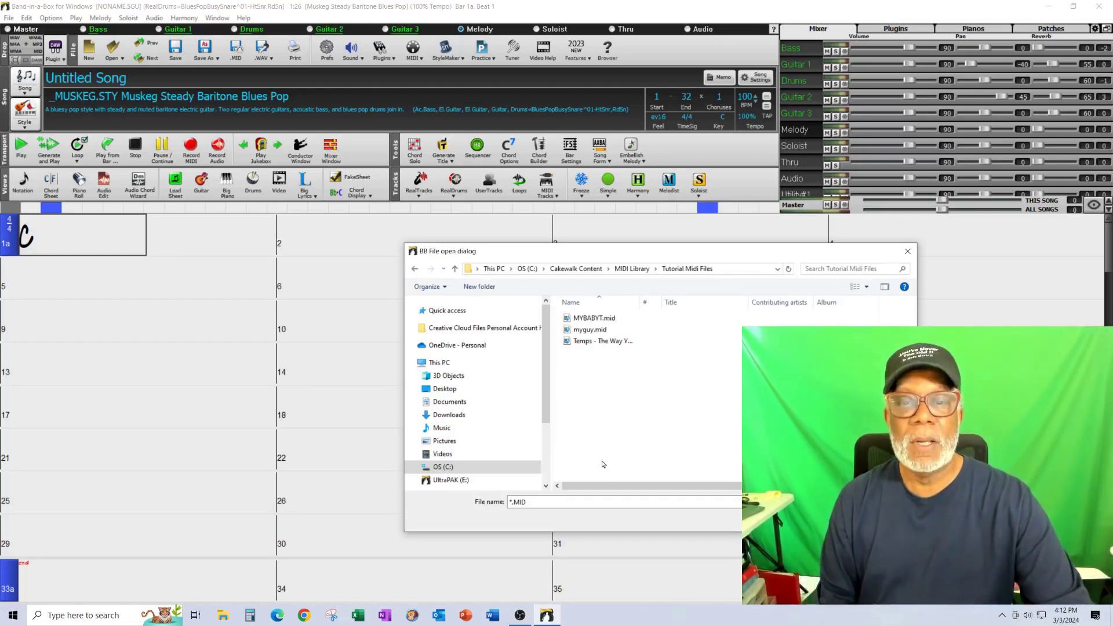
click(596, 334)
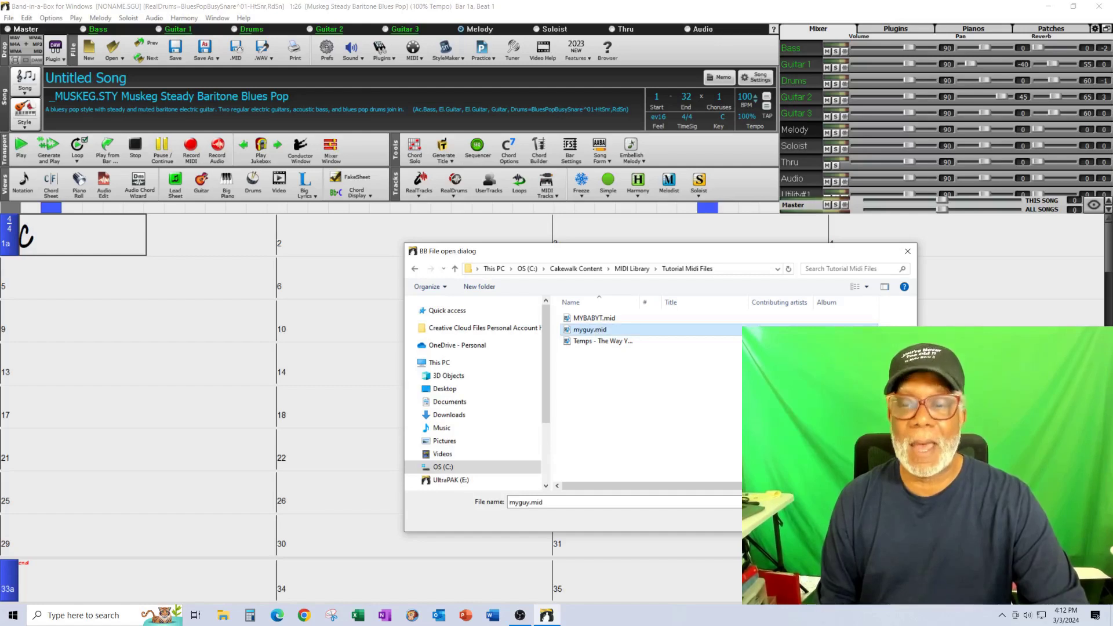
key(Return)
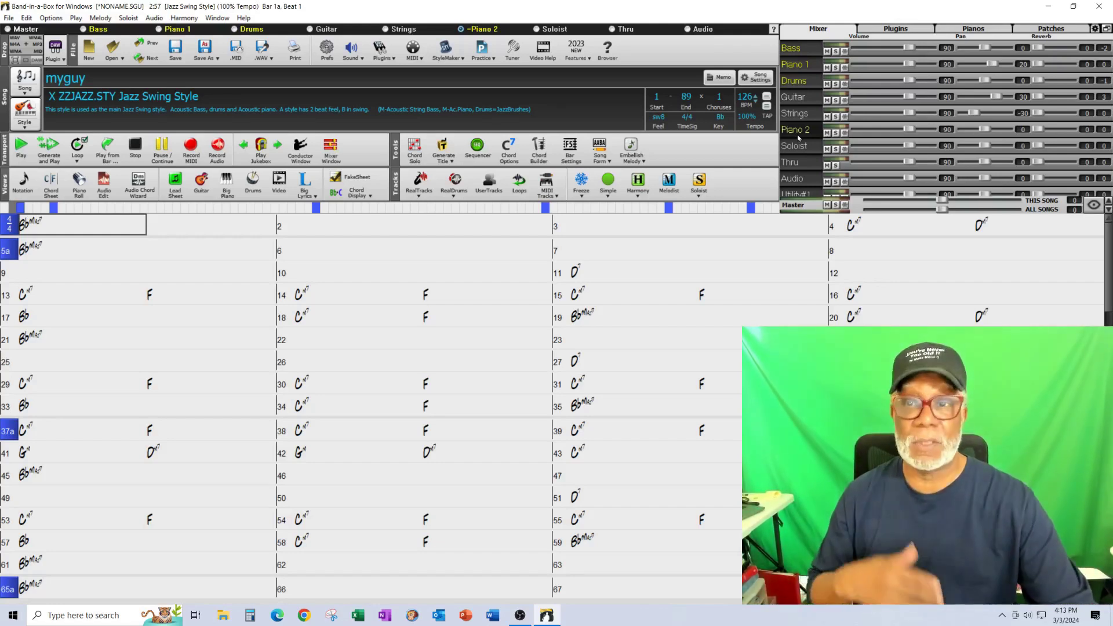
Listen to a short passage of the imported song from bar 5, then stop playback
click(77, 257)
key(shift+Right)
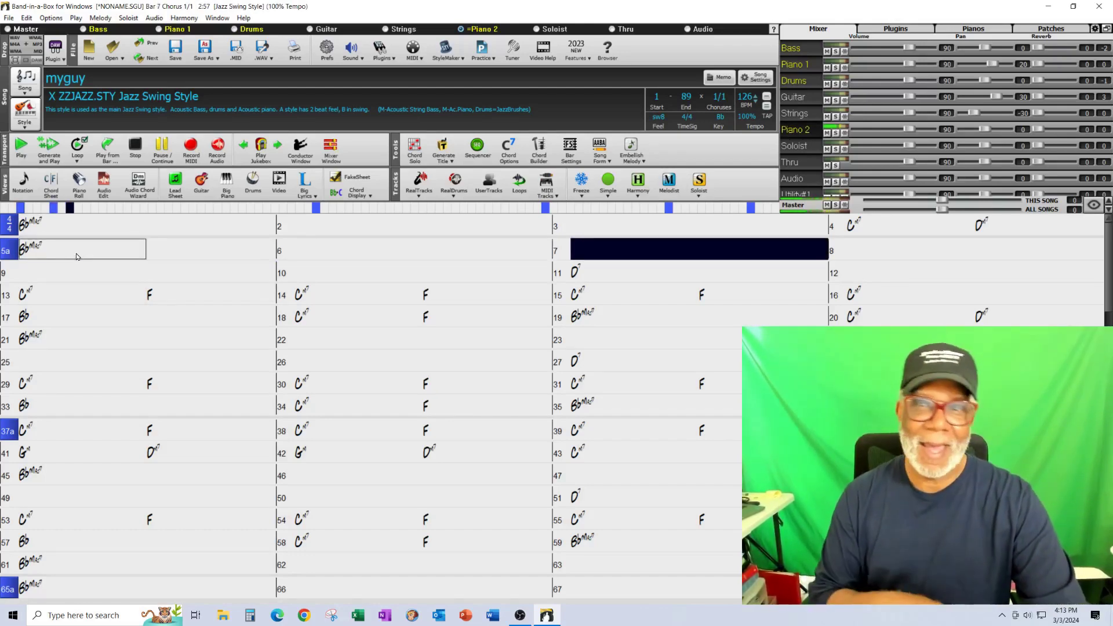
click(136, 148)
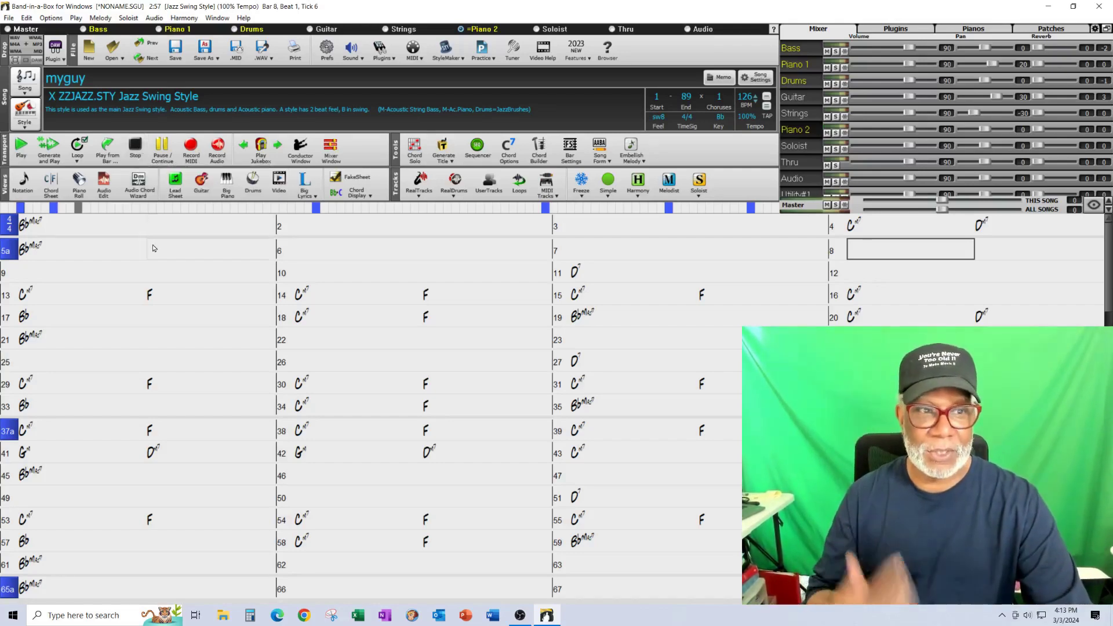
Open the StylePicker and filter the styles by the song title "my guy", choosing the Mary Wells R&B entry
click(24, 129)
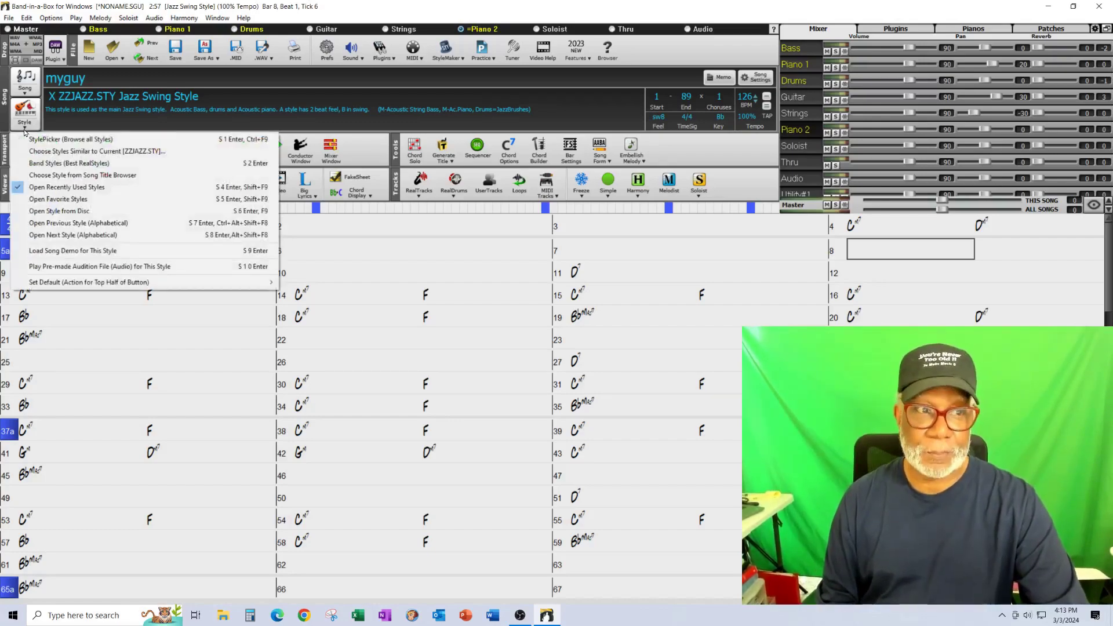
click(59, 141)
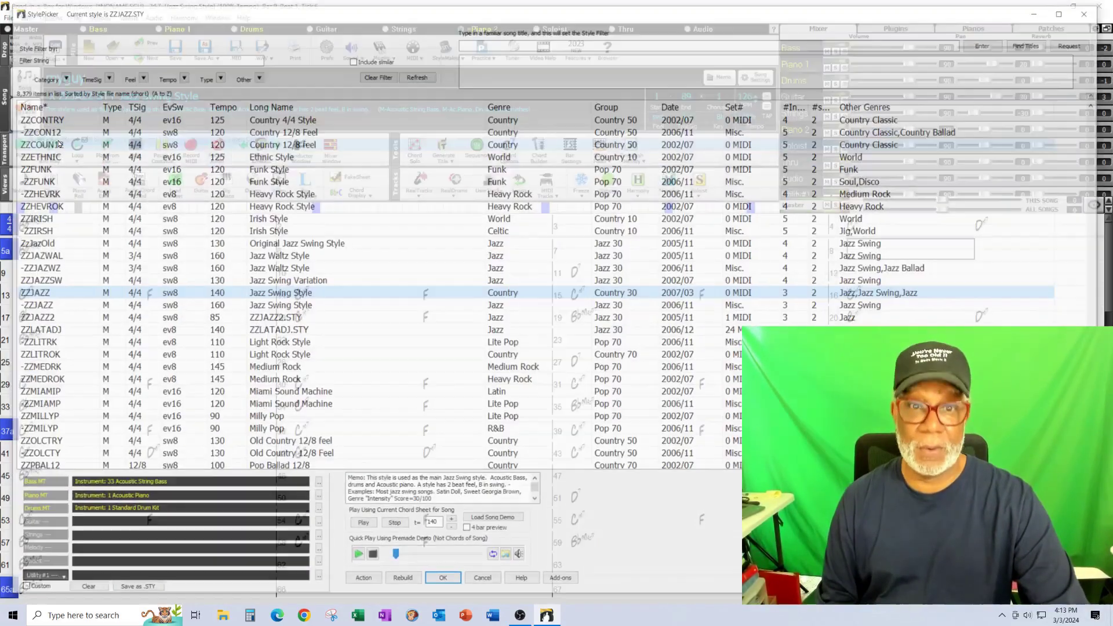
click(504, 43)
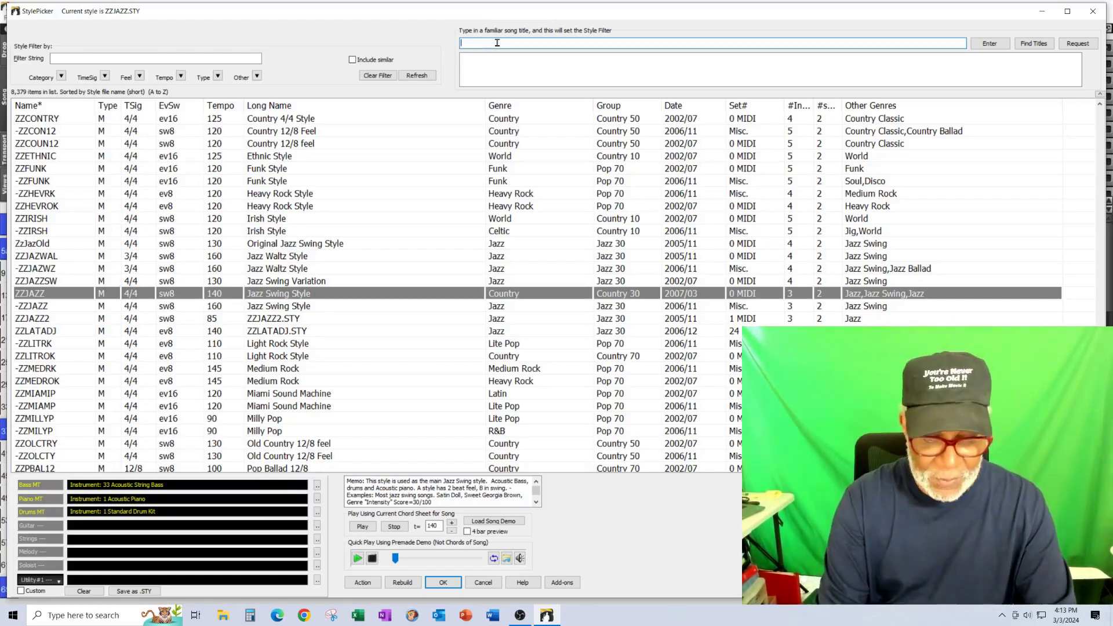
text(my guy)
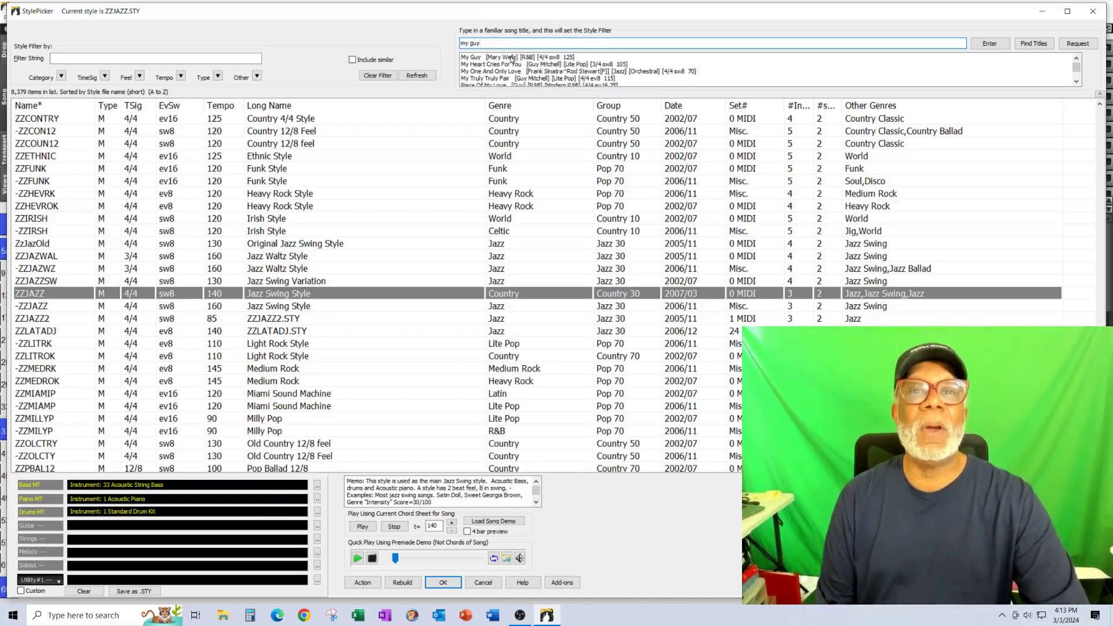
click(512, 58)
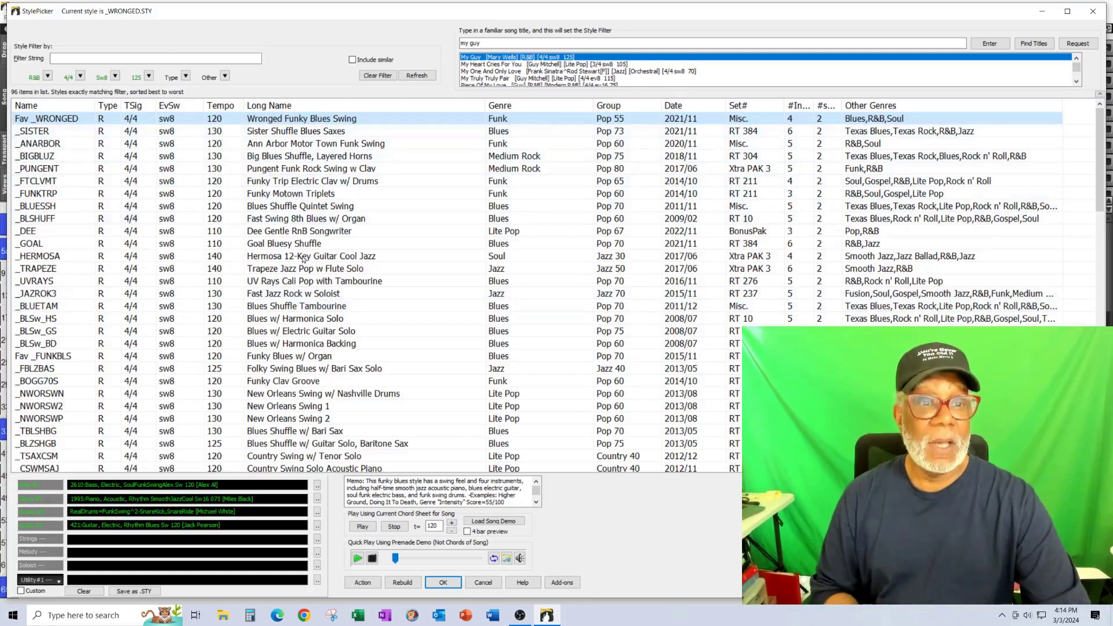
Select the _FUNKBLS Funky Blues w/ Organ style, audition it with the song's chords, allowing styles to be enabled, and apply it
click(313, 357)
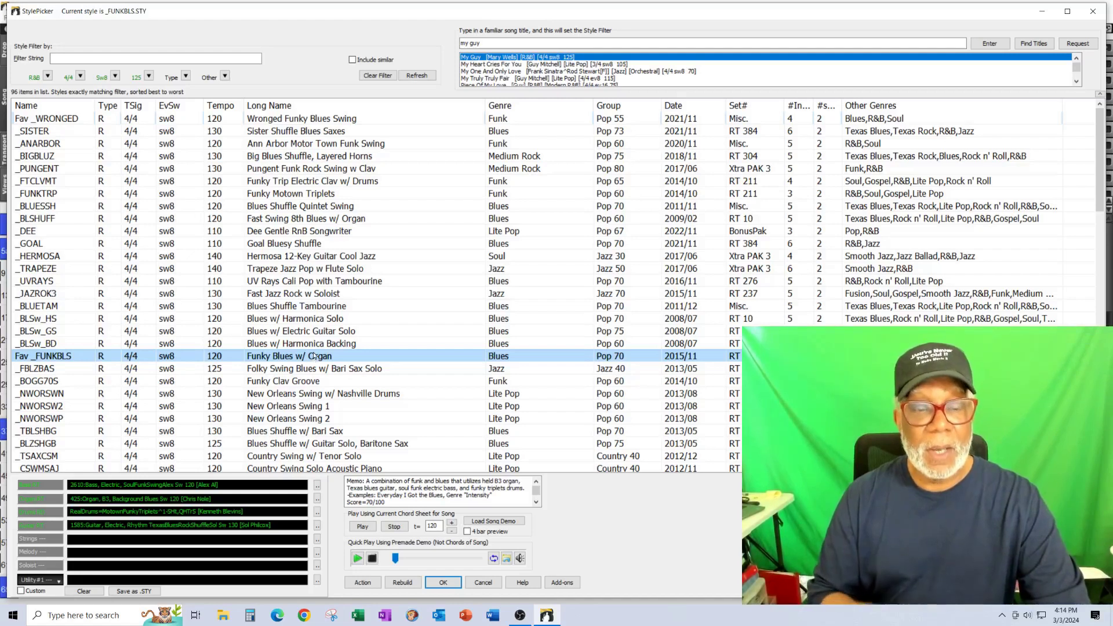
click(365, 528)
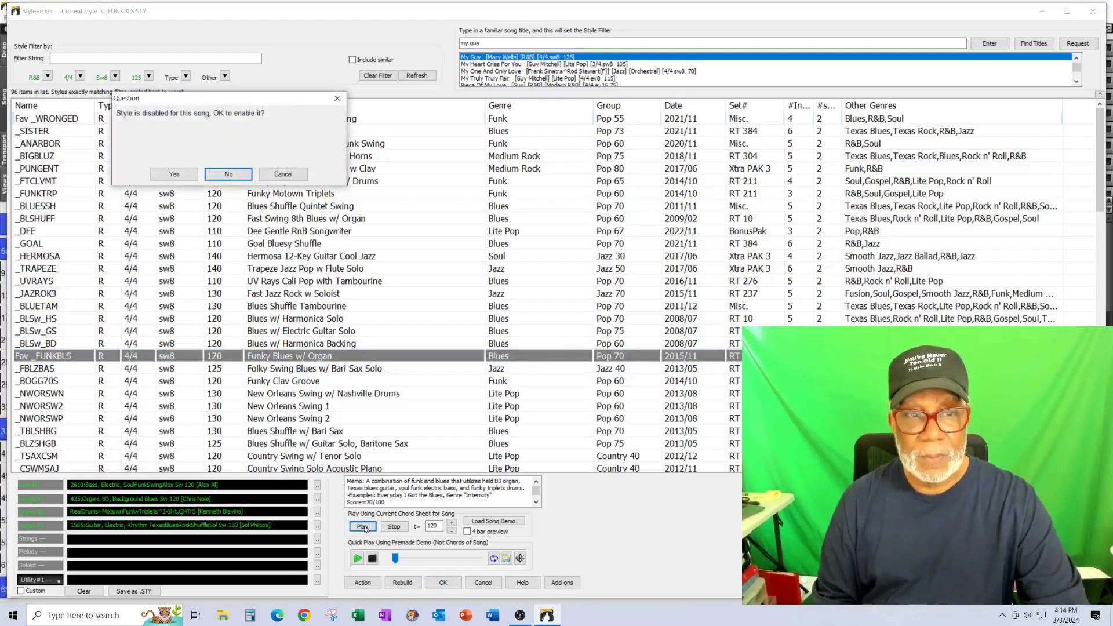
click(175, 174)
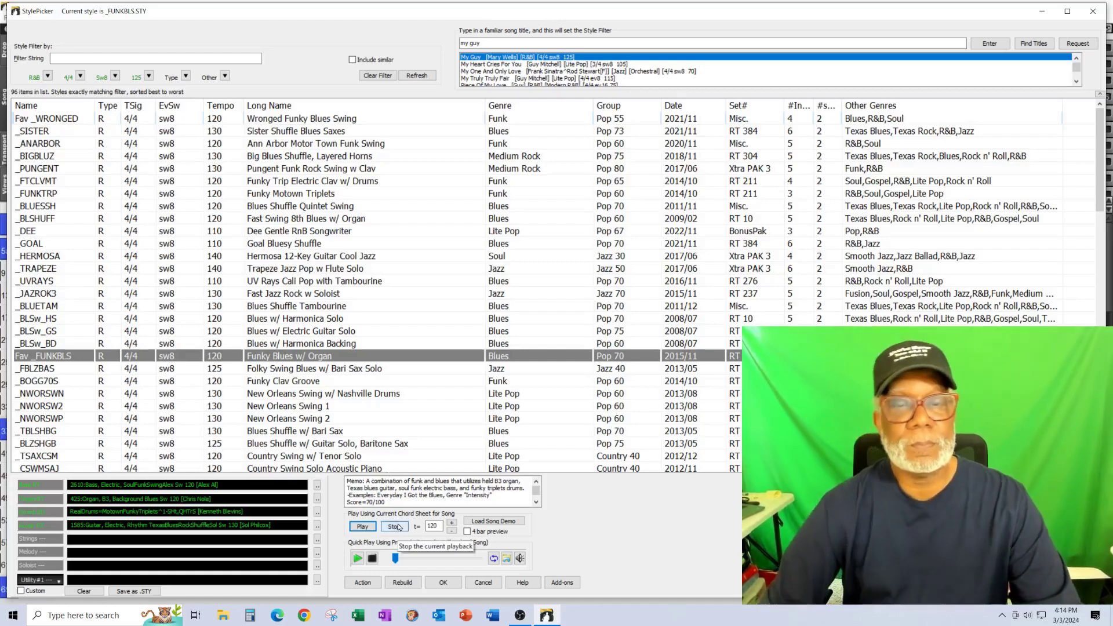
click(397, 527)
click(444, 582)
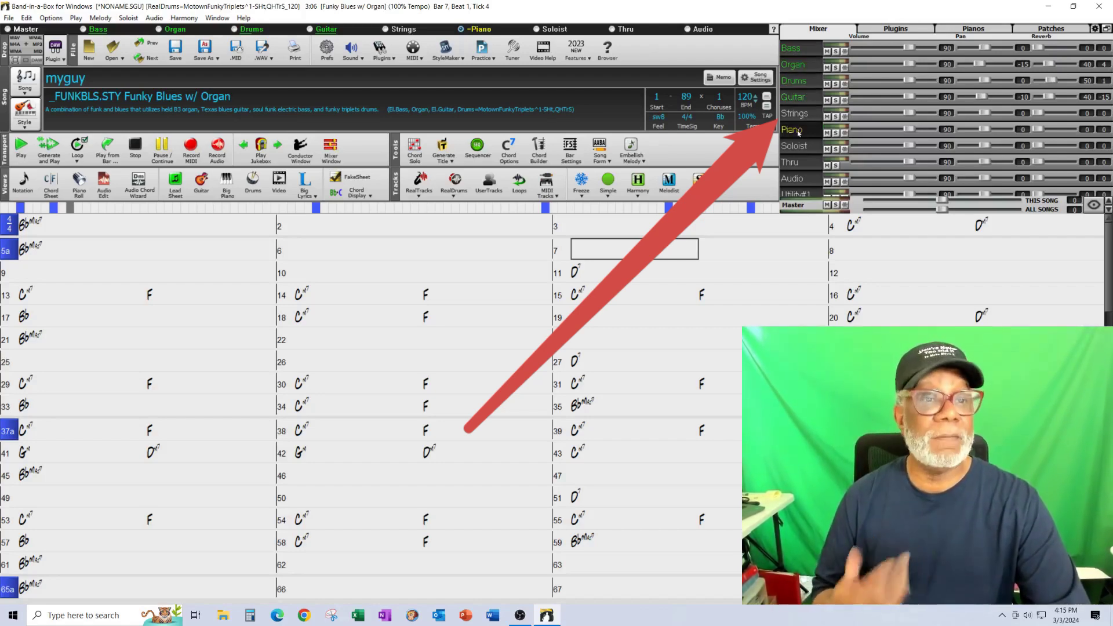
Play the song from bar 5, mute the Piano track, and play from bar 5 again to compare before stopping
click(57, 255)
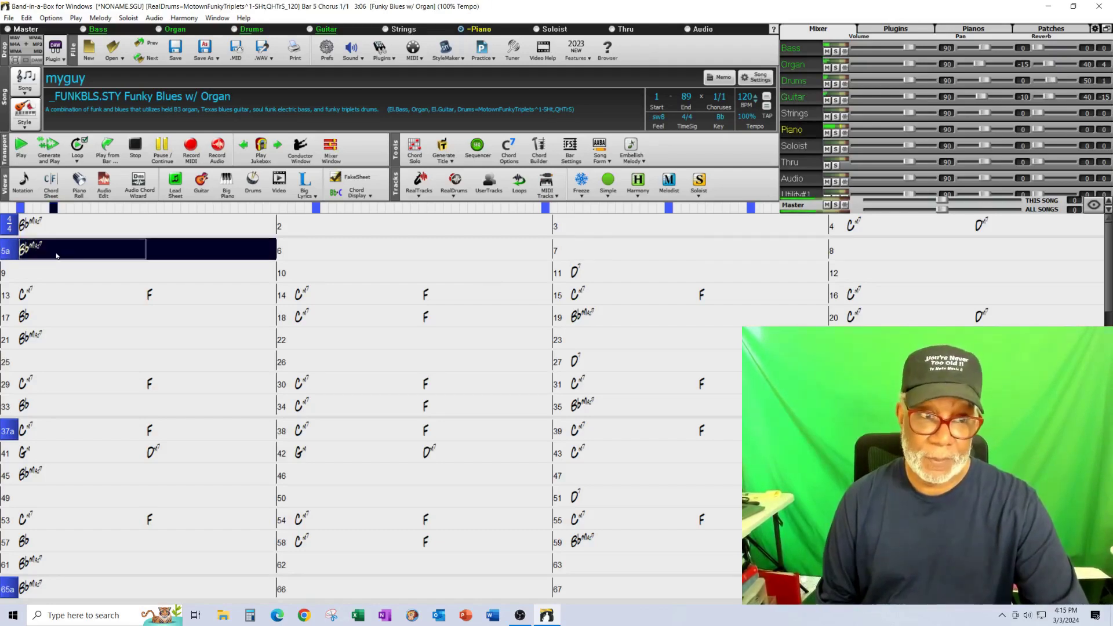
click(137, 148)
click(827, 133)
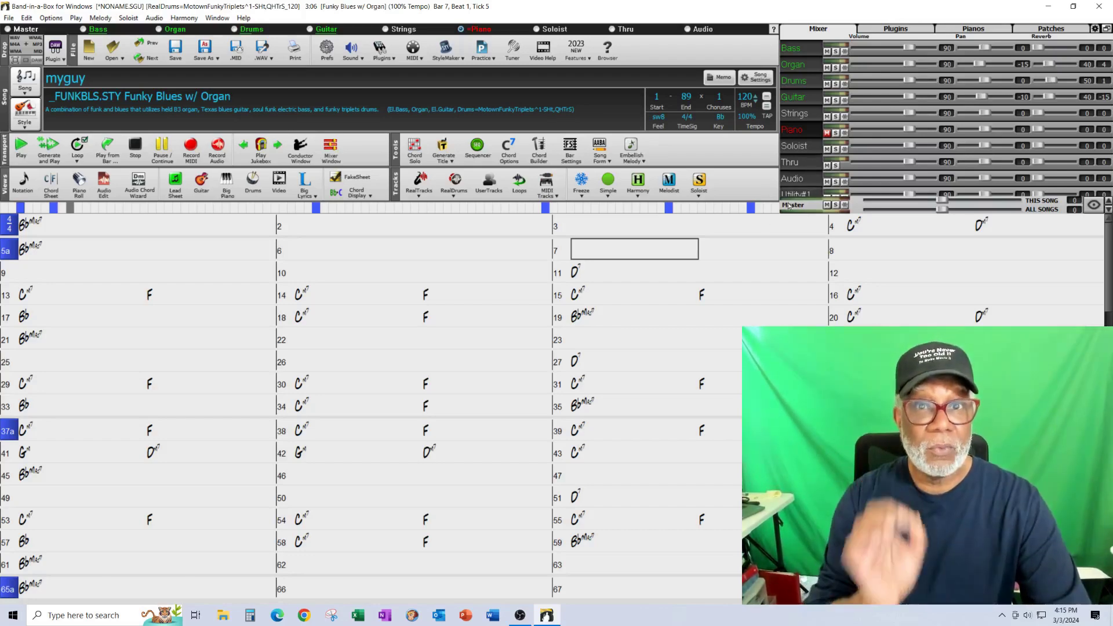
click(69, 251)
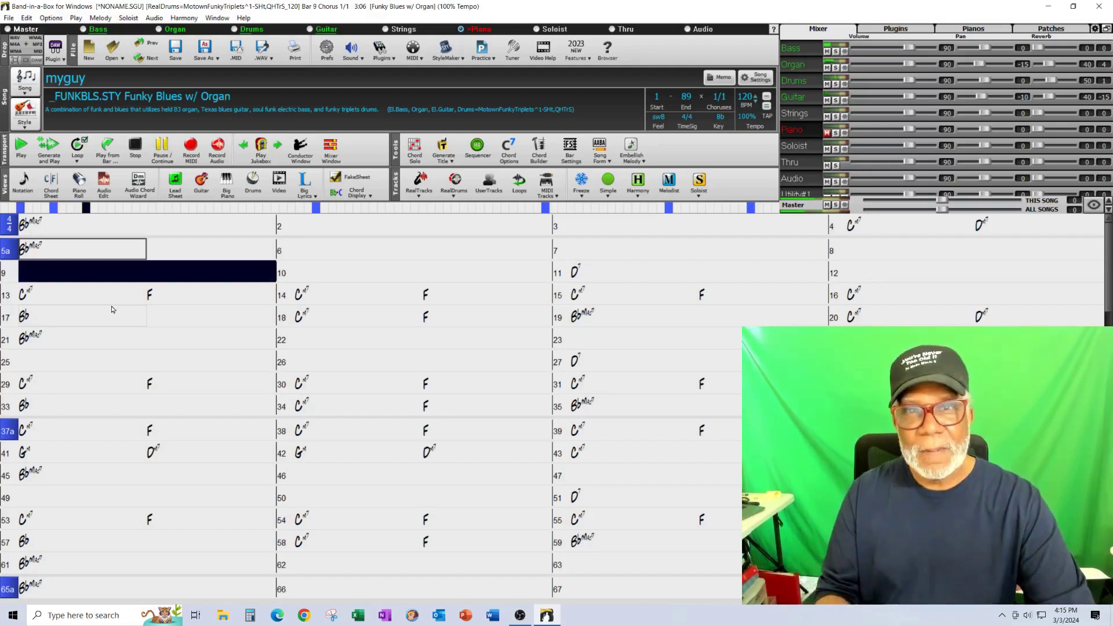
click(131, 155)
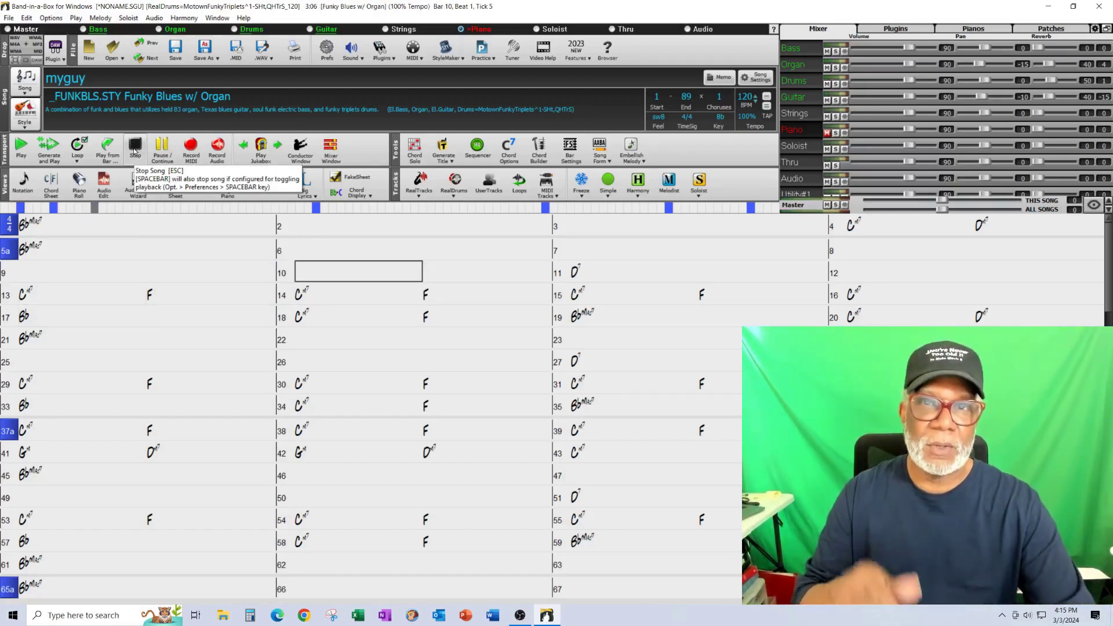
Save the current song, except muted instruments, as a style named myguy.STY in the My Styles folder
click(10, 19)
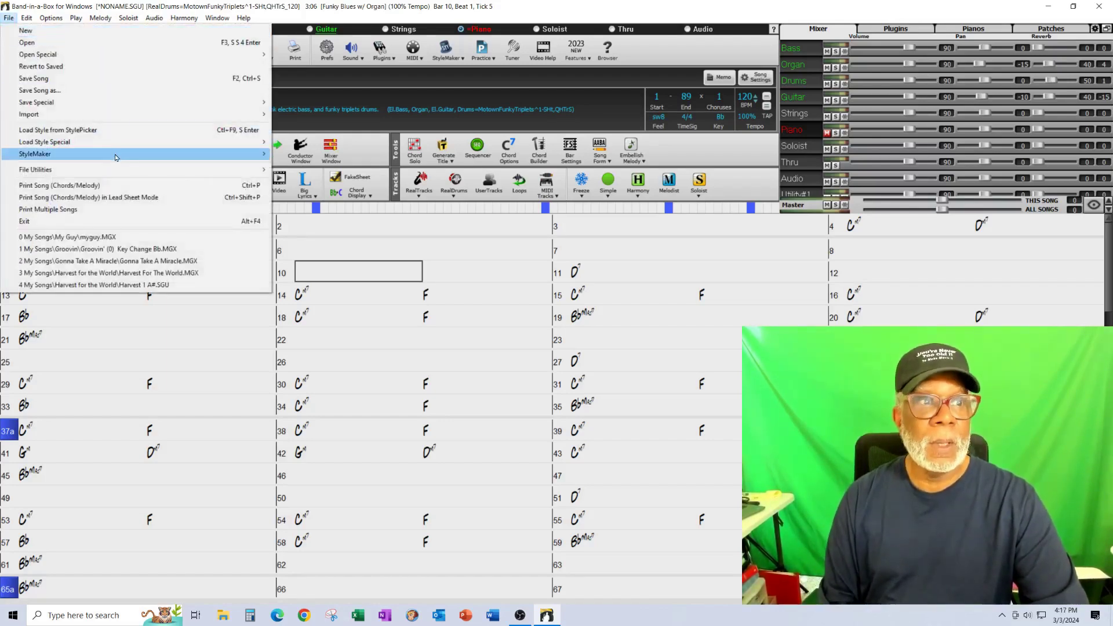
mouse_move(216, 157)
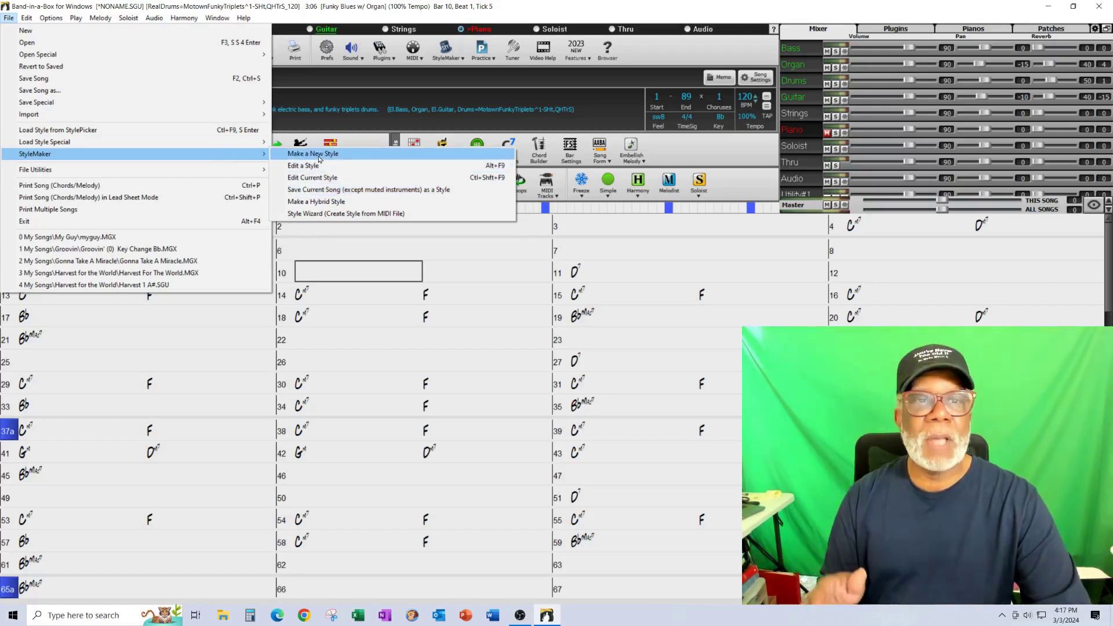
click(334, 192)
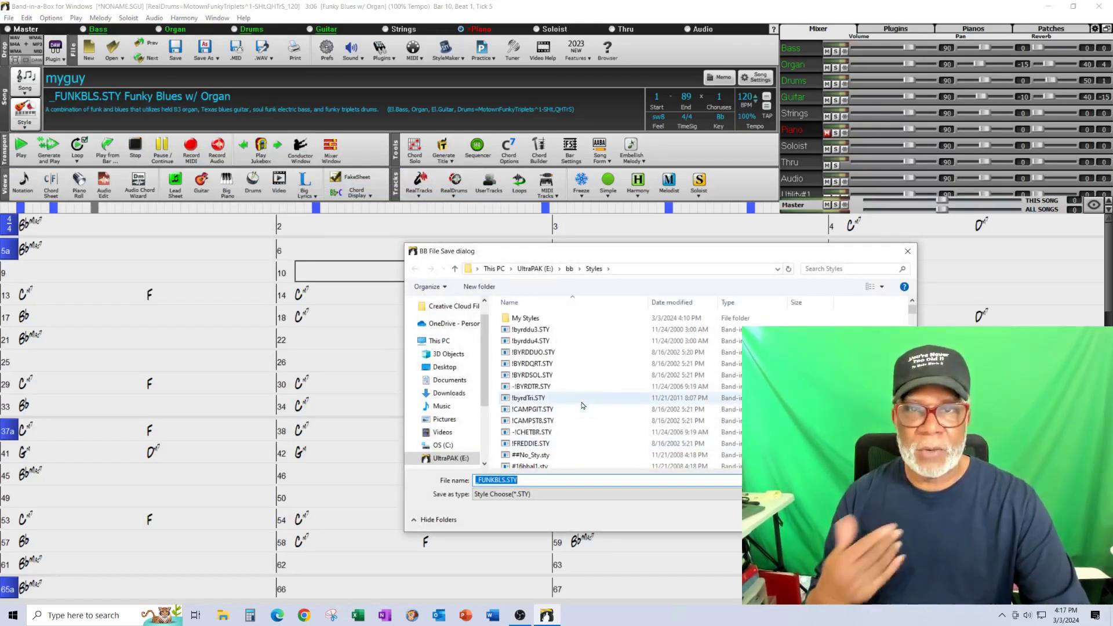
double_click(520, 319)
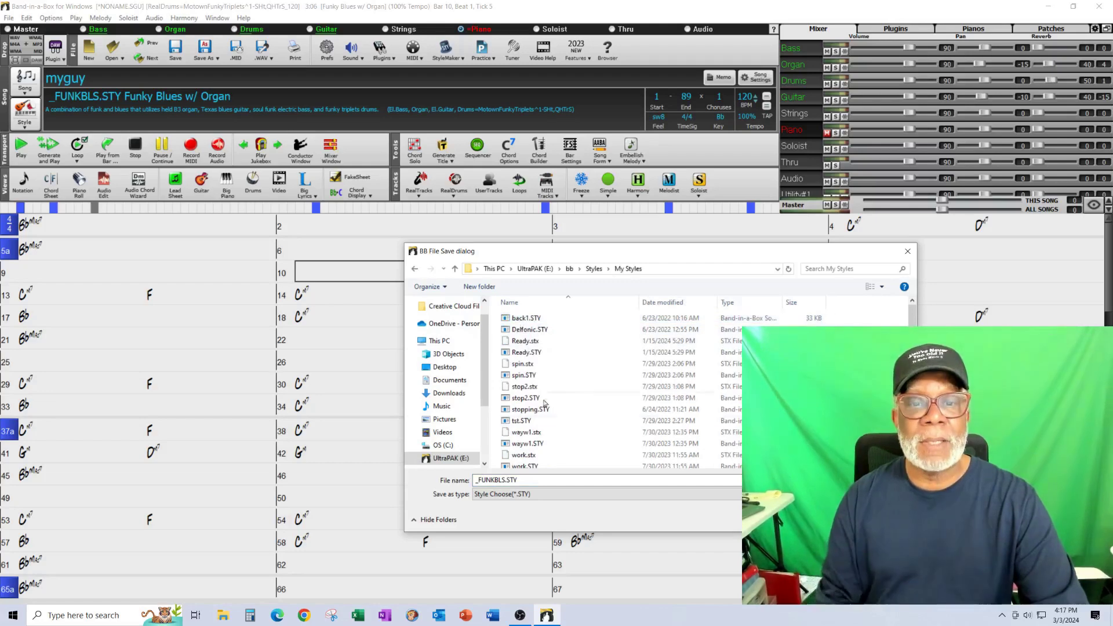
double_click(496, 481)
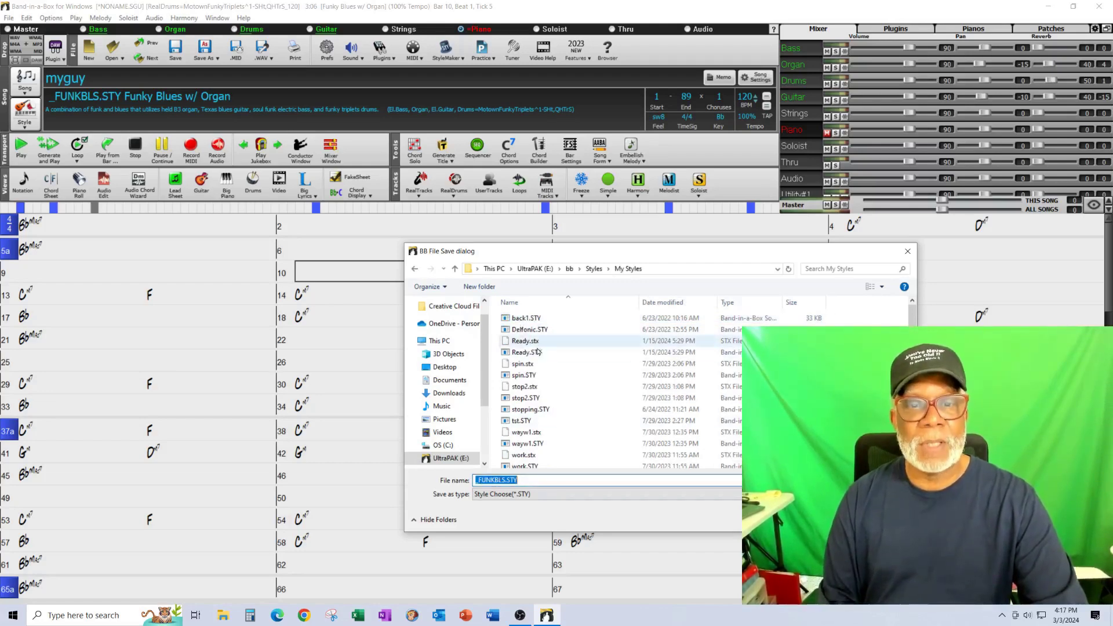
click(500, 481)
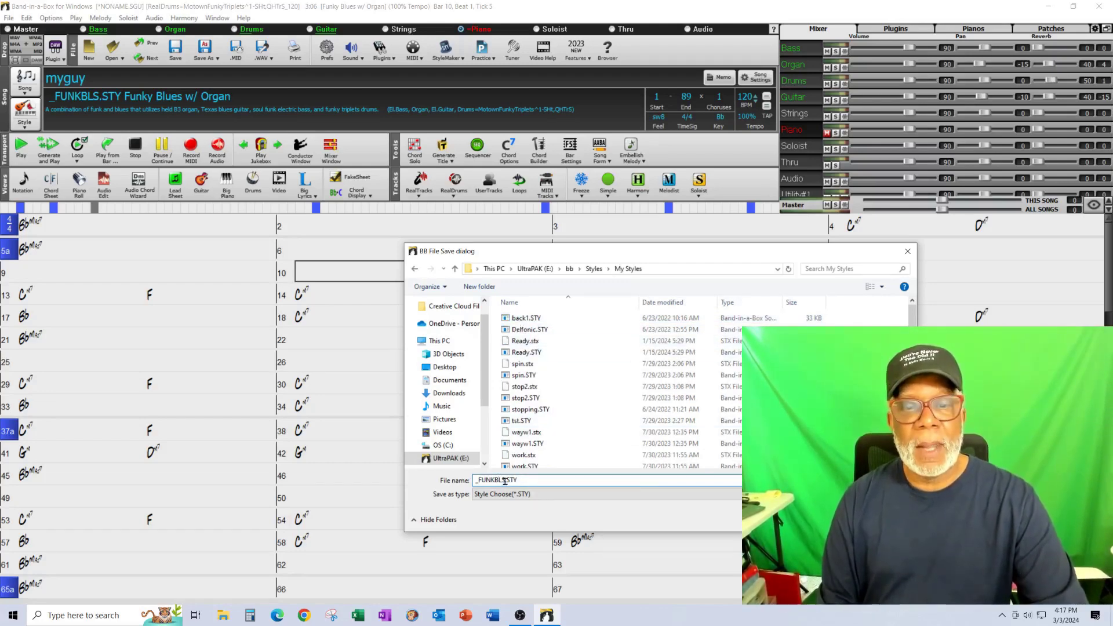
drag(504, 481, 473, 482)
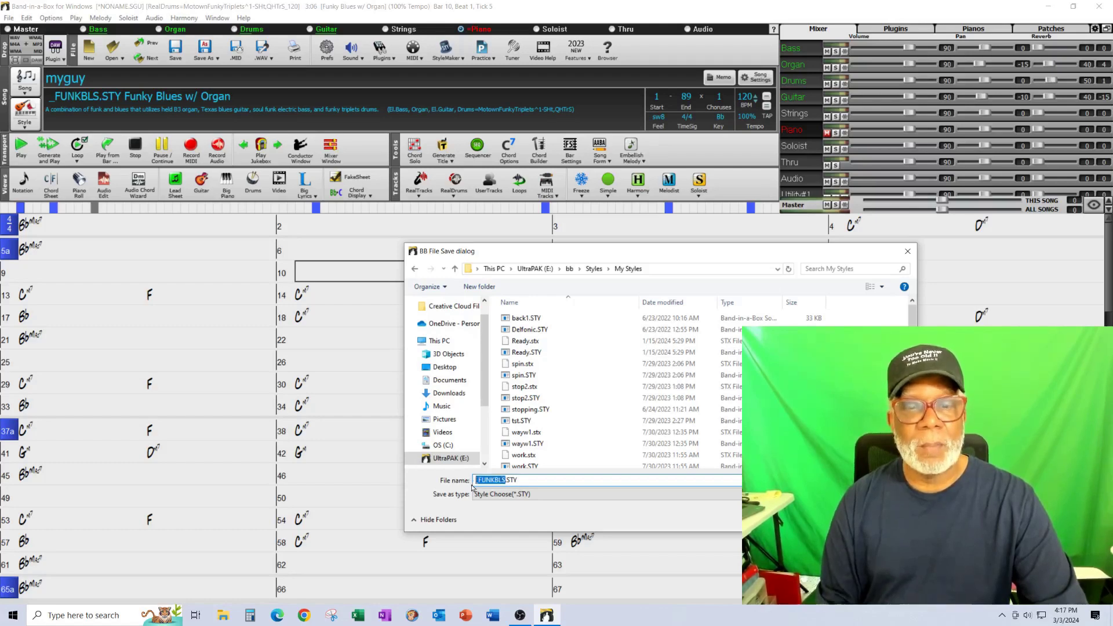
text(myguy)
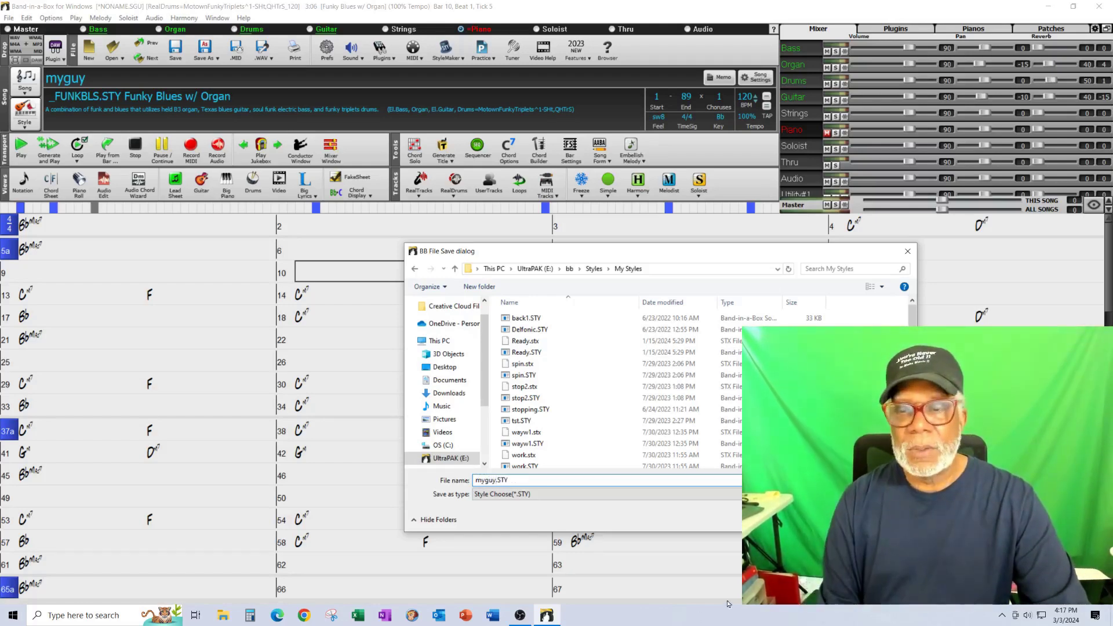
key(Return)
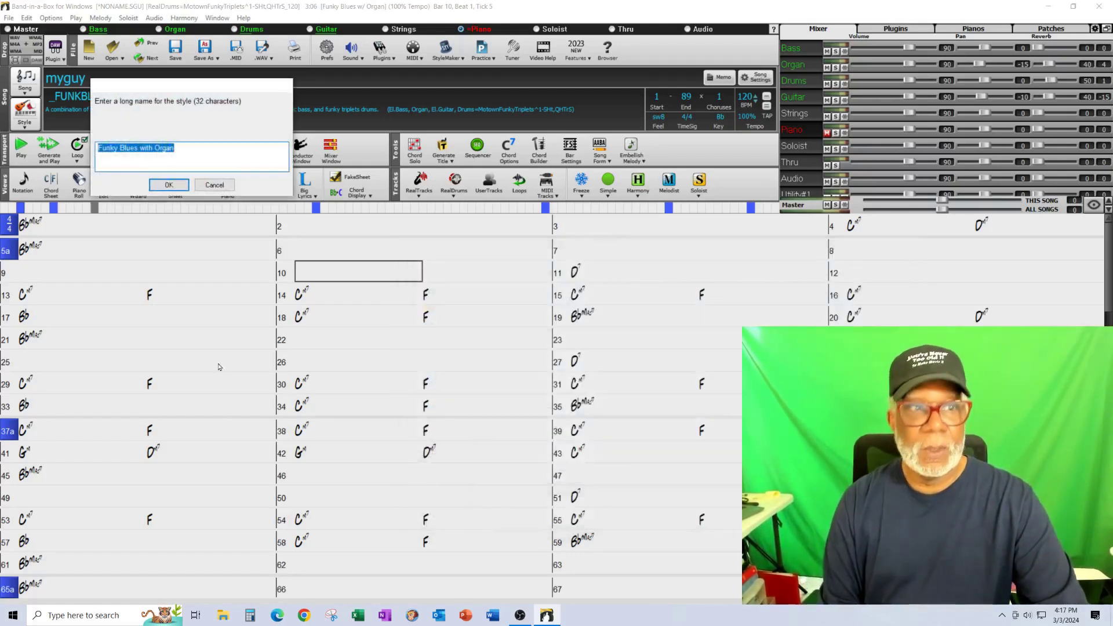
Give the new style the long name "my guy mary wells" and finish creating it
drag(179, 149, 97, 154)
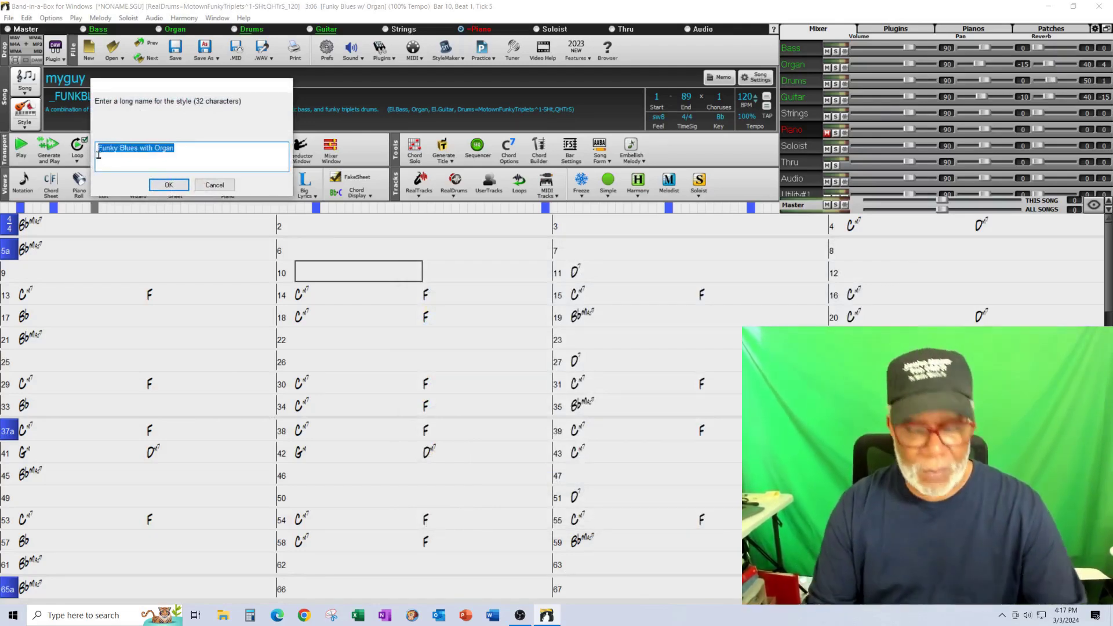
text(my guy mary wells)
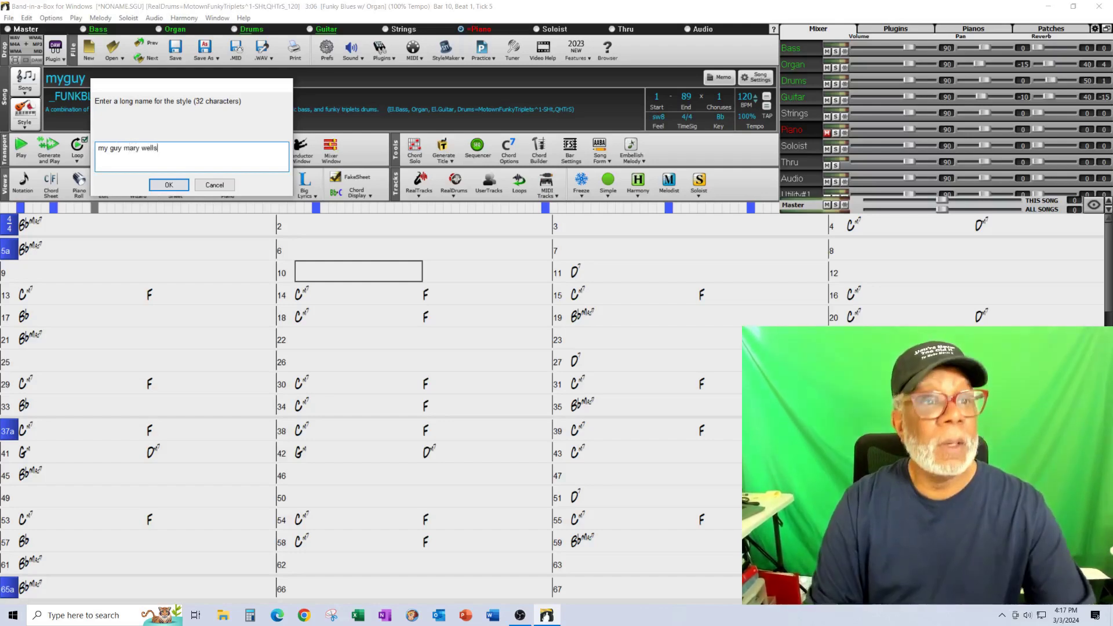
click(157, 187)
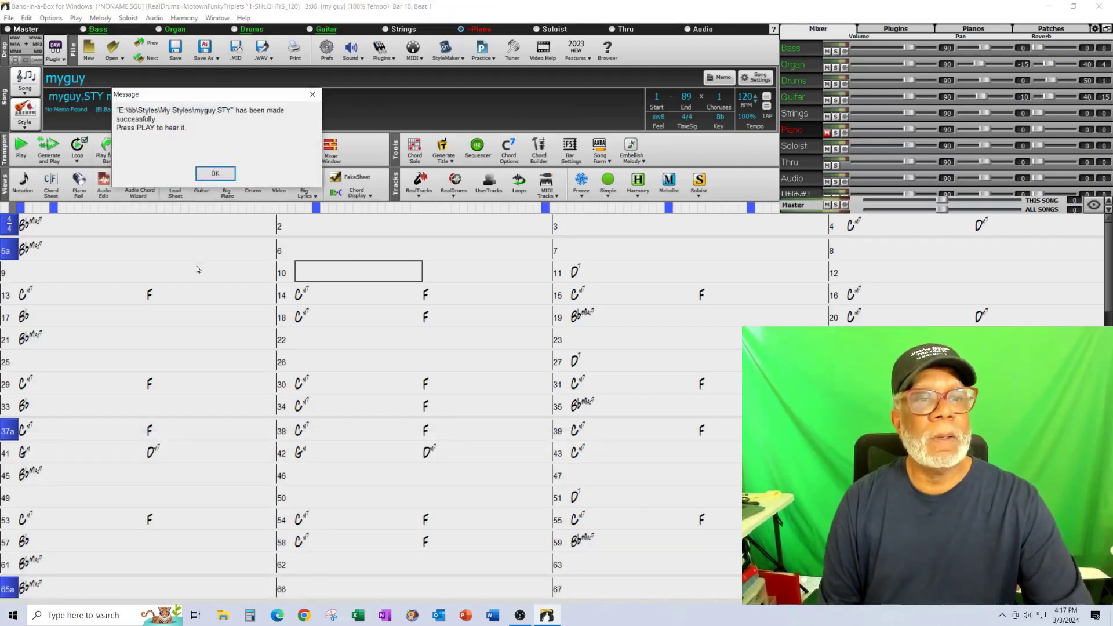
Accept resetting all mixer volumes to the default of 90 and play the song from bar 5 with the new style before stopping
click(215, 173)
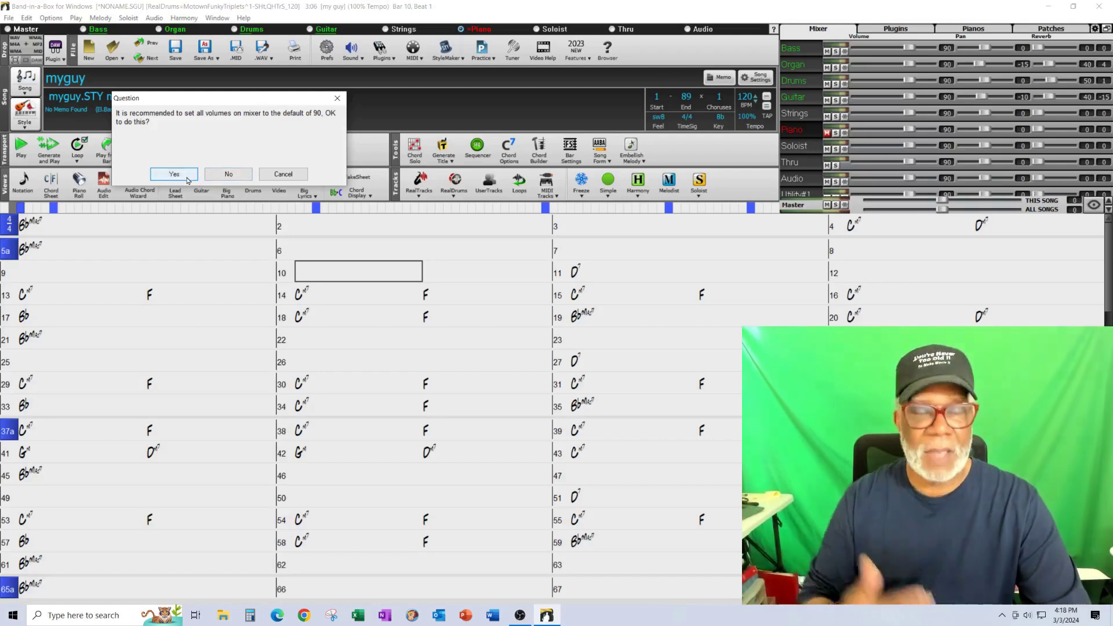
click(187, 179)
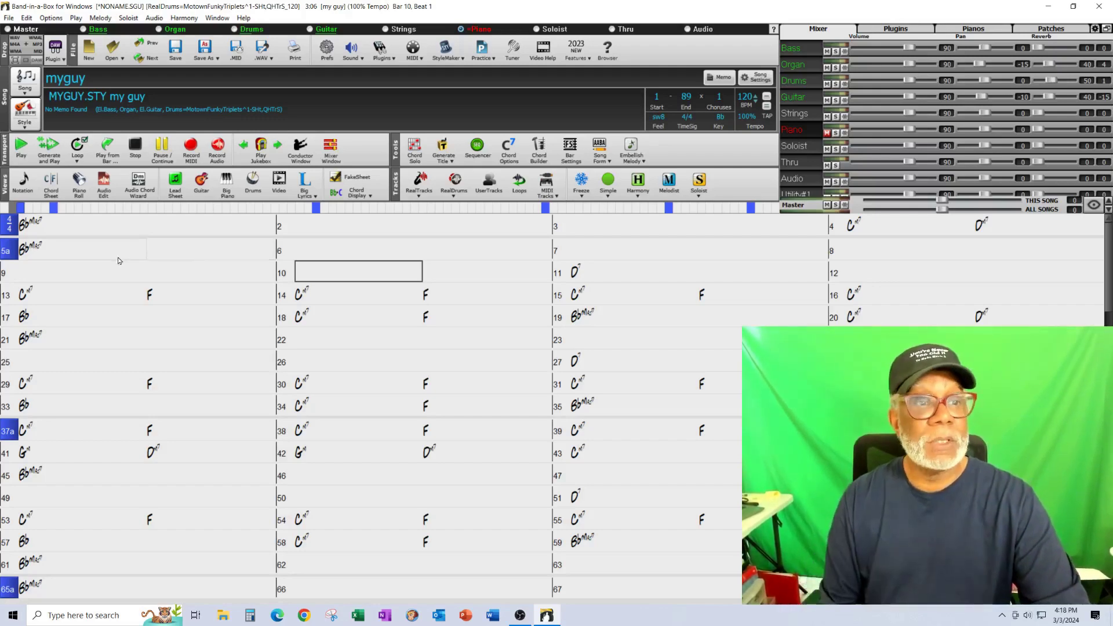
click(91, 255)
key(space)
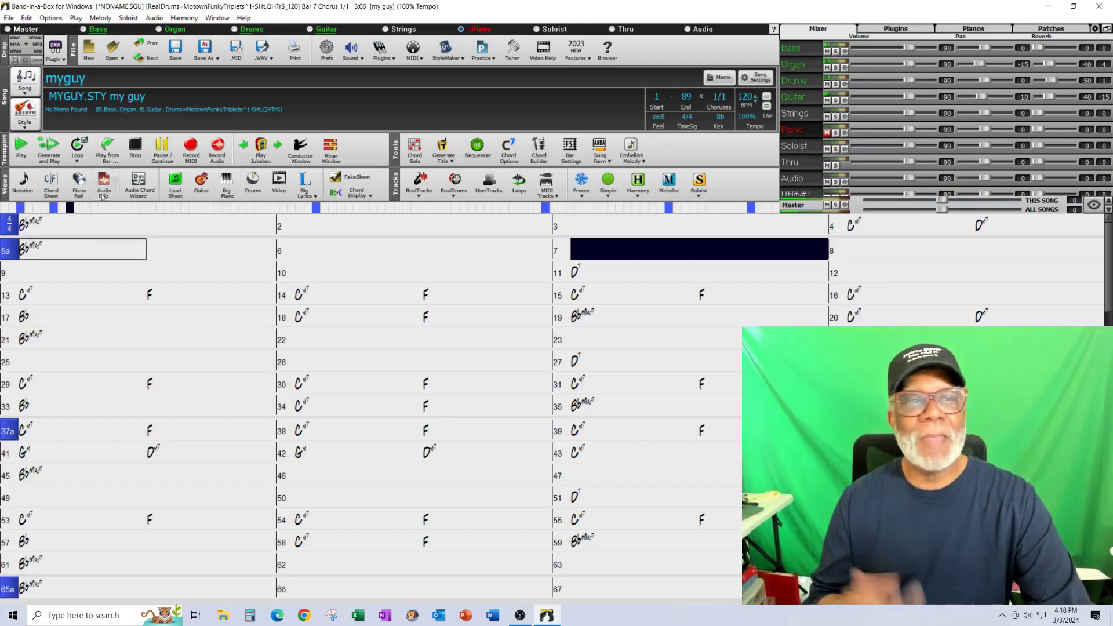
click(135, 147)
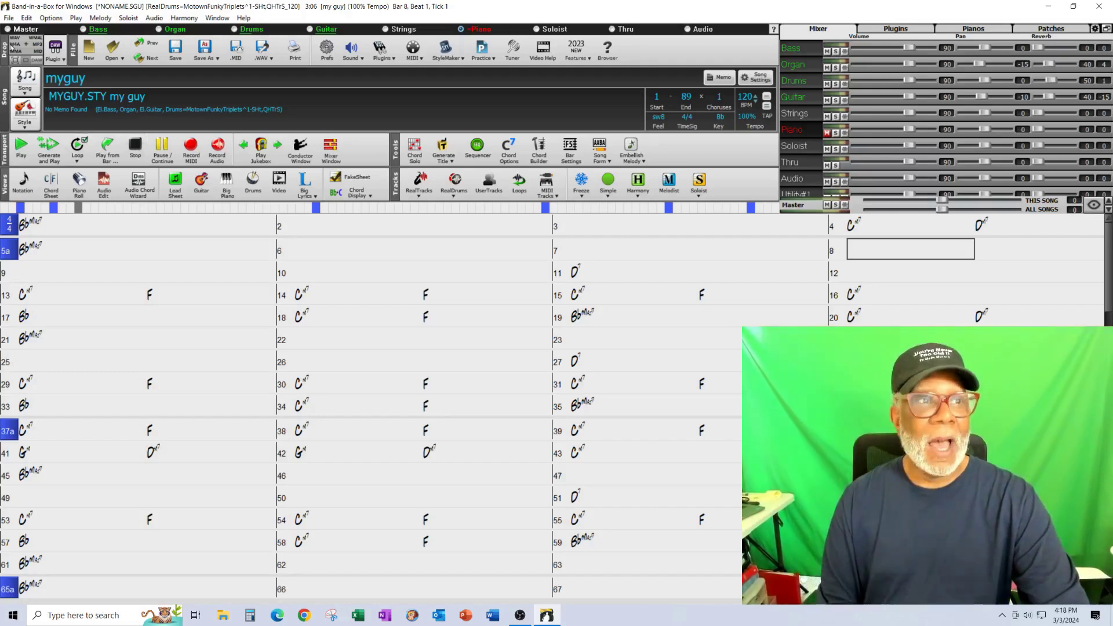
Open the MYBABYT MIDI file from Cakewalk Content > MIDI Library > Tutorial Midi Files on drive C, without saving the current song
click(10, 20)
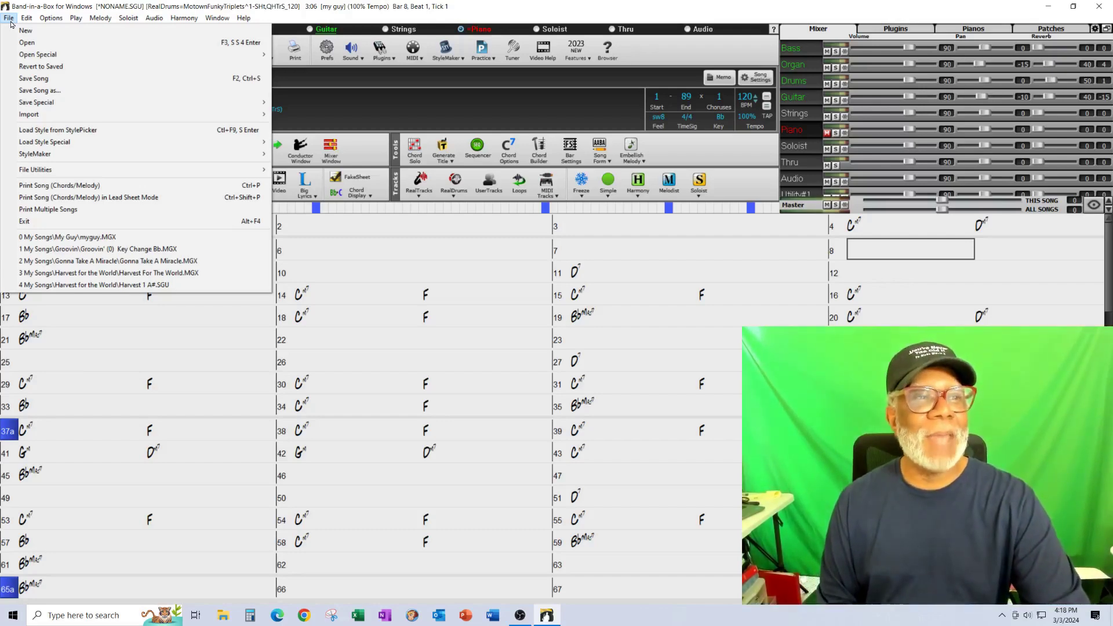
mouse_move(83, 58)
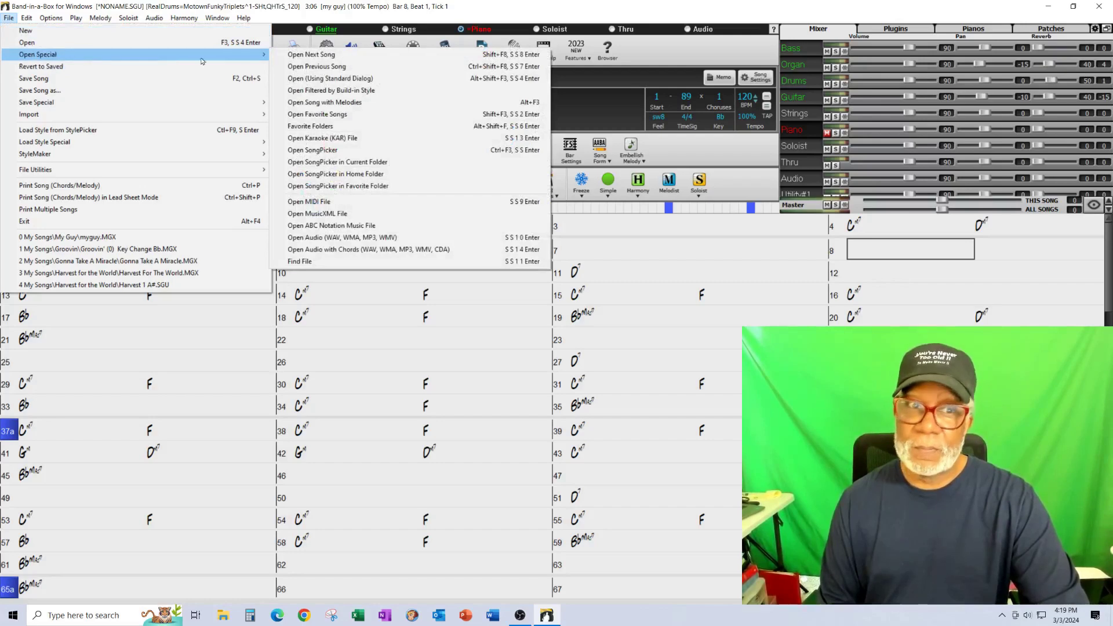
click(361, 203)
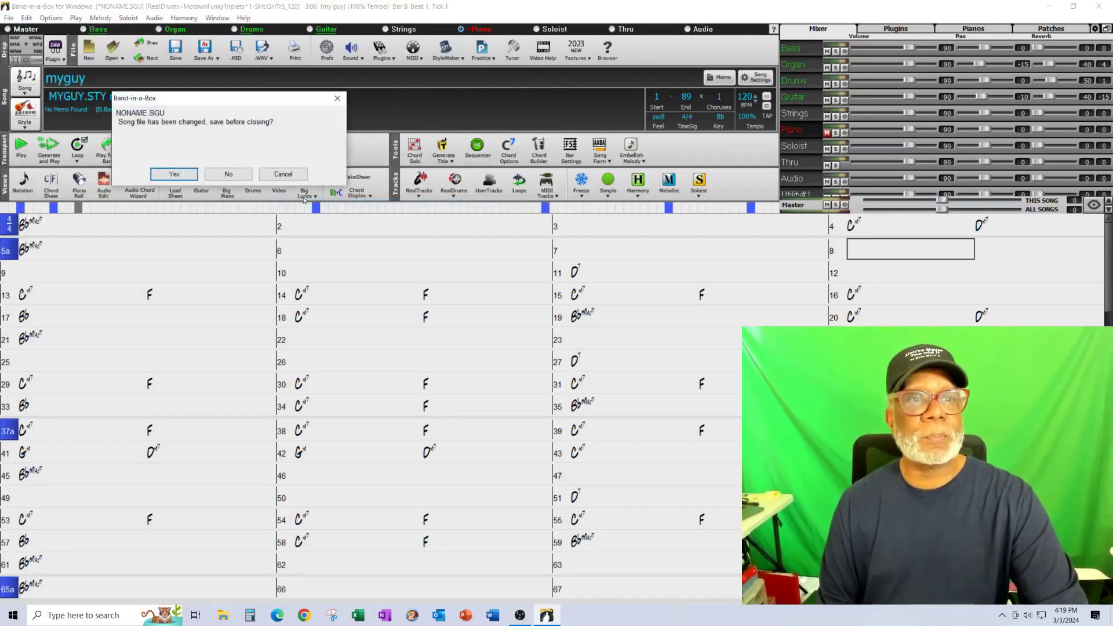
click(242, 176)
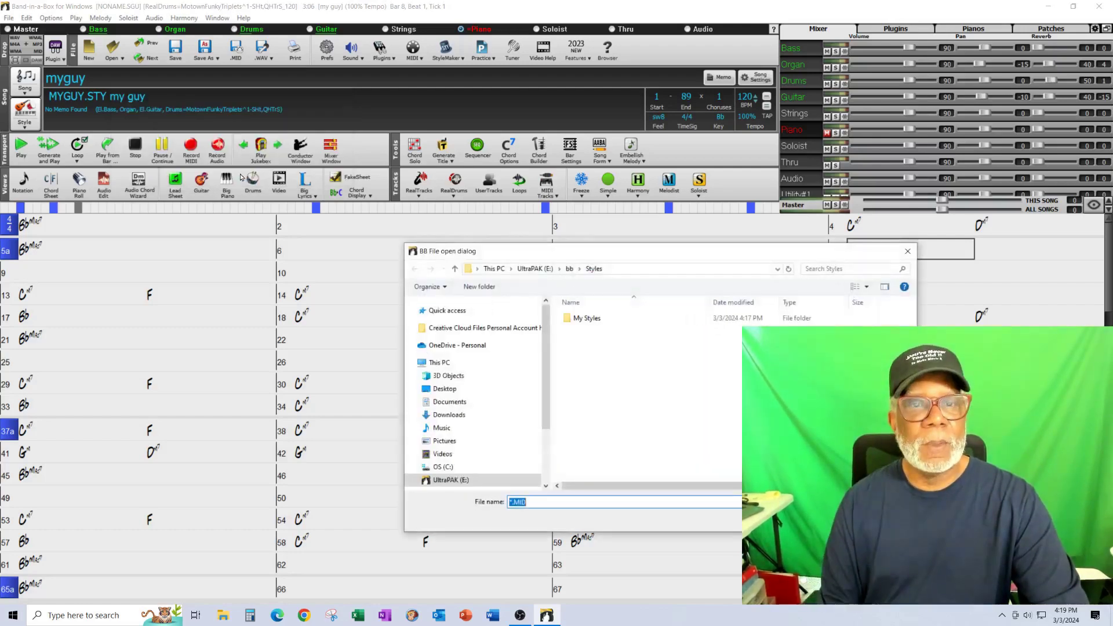
click(443, 467)
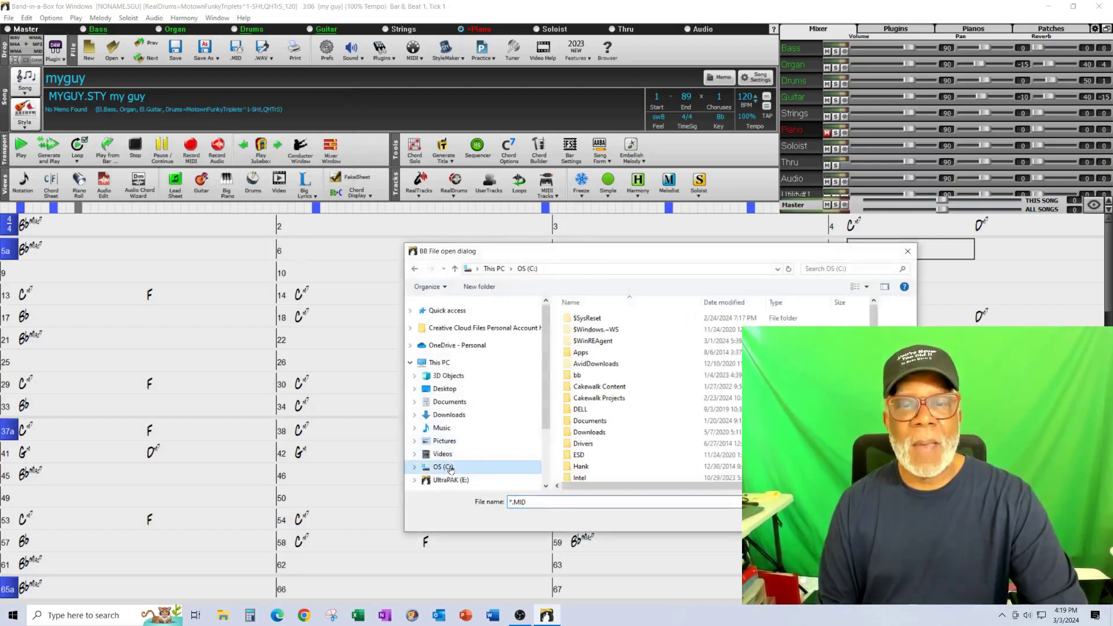
double_click(597, 387)
click(603, 403)
double_click(604, 403)
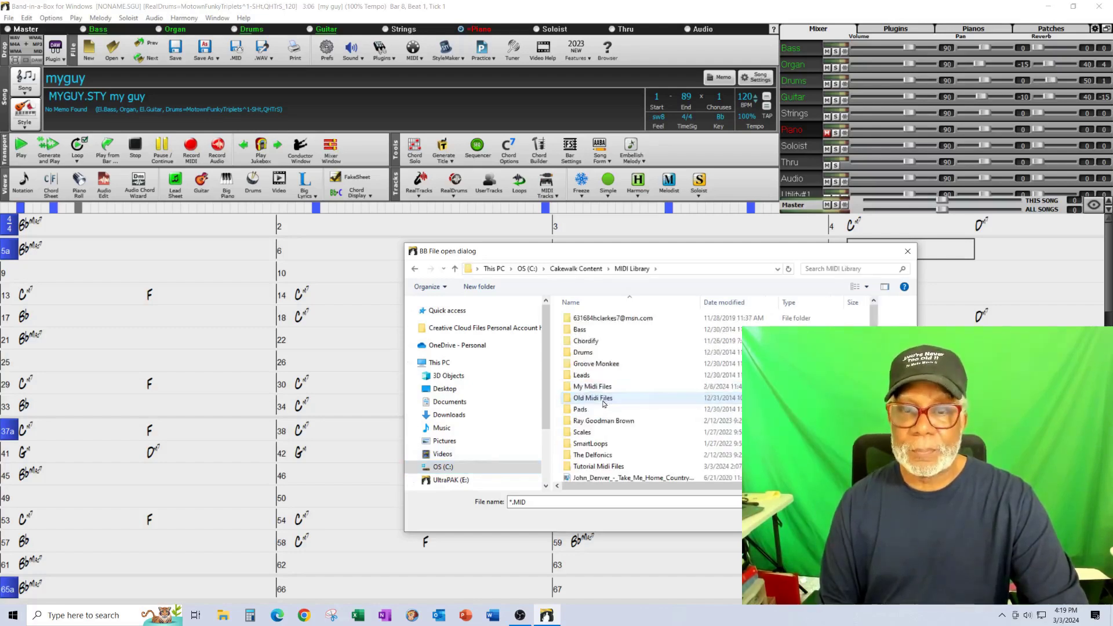
double_click(597, 467)
double_click(594, 318)
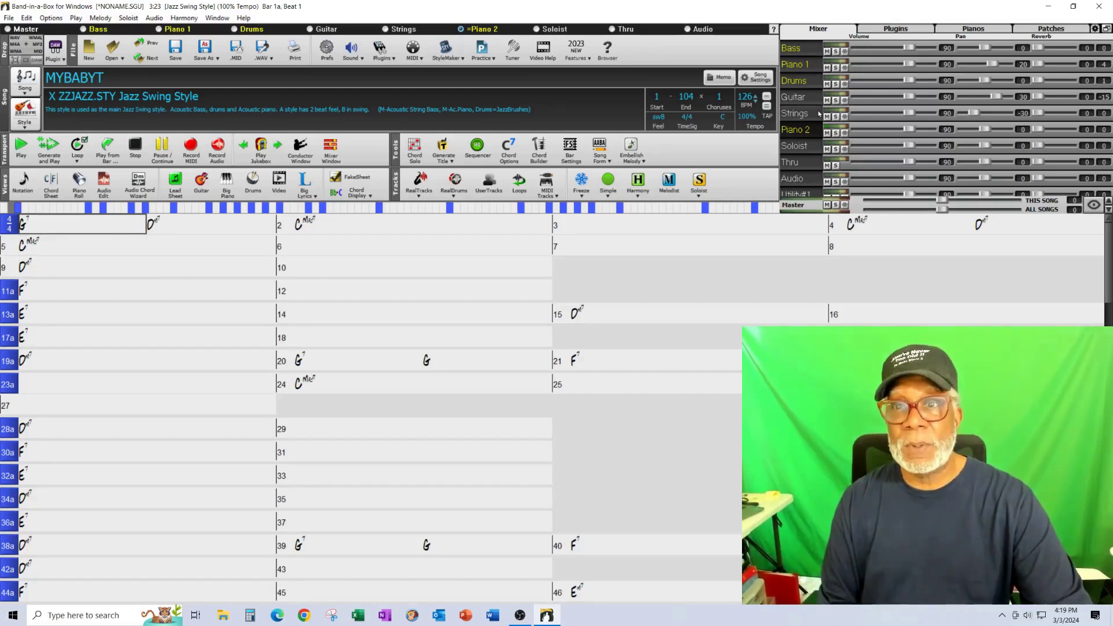
Play the imported MIDI song from bar 5 to hear its original feel, and stop playback
click(56, 245)
click(56, 245)
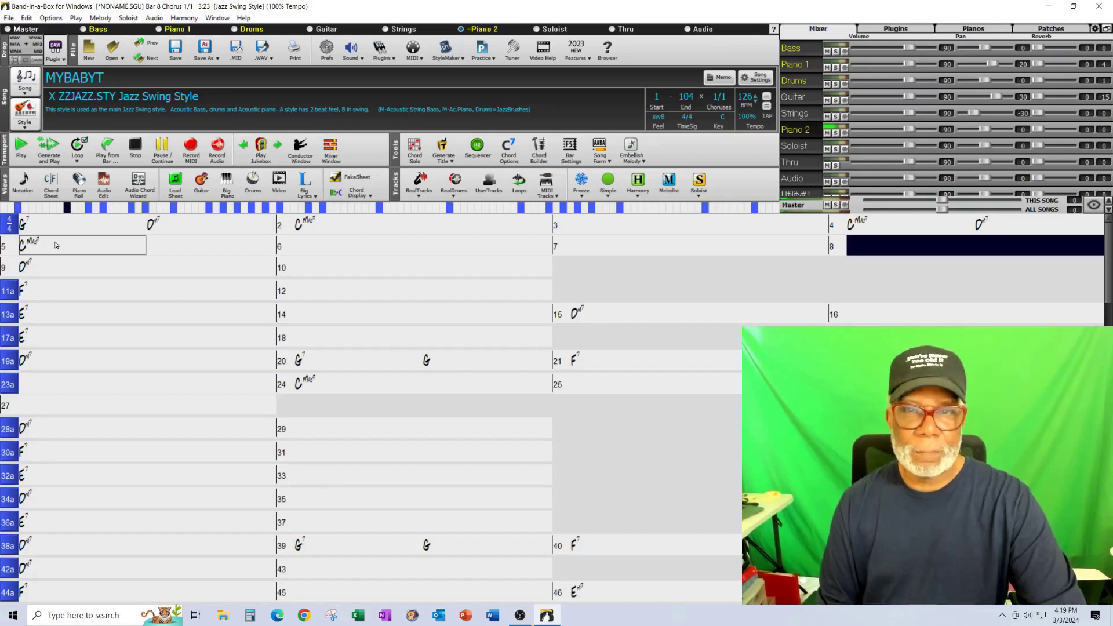
click(136, 148)
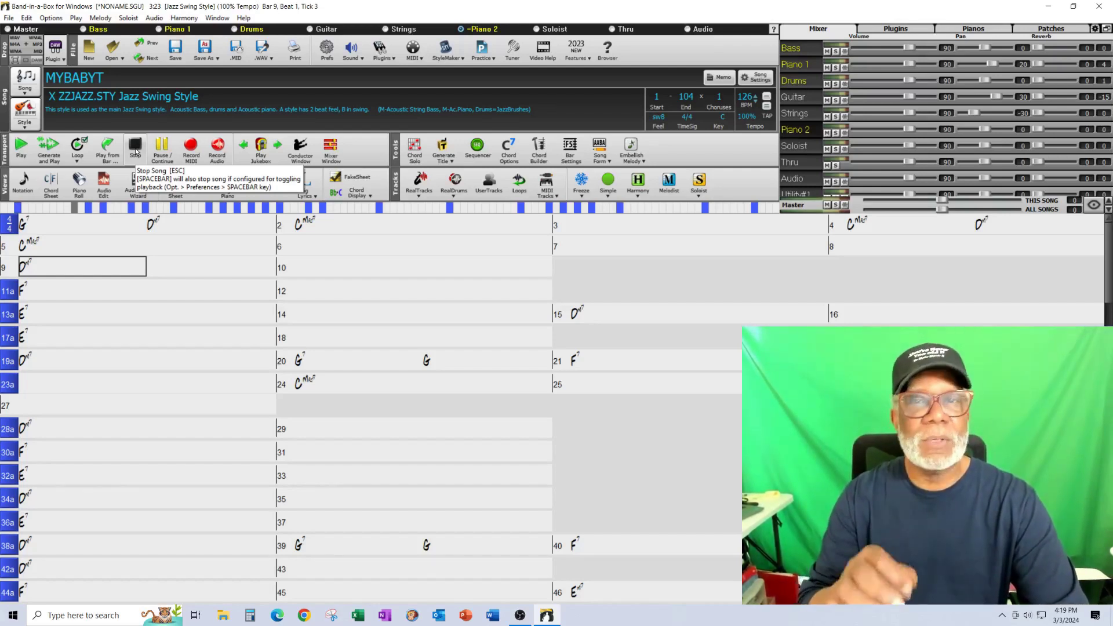
Open the StylePicker and remove its category, time signature, feel and tempo filters so that all styles are listed
click(24, 132)
click(54, 137)
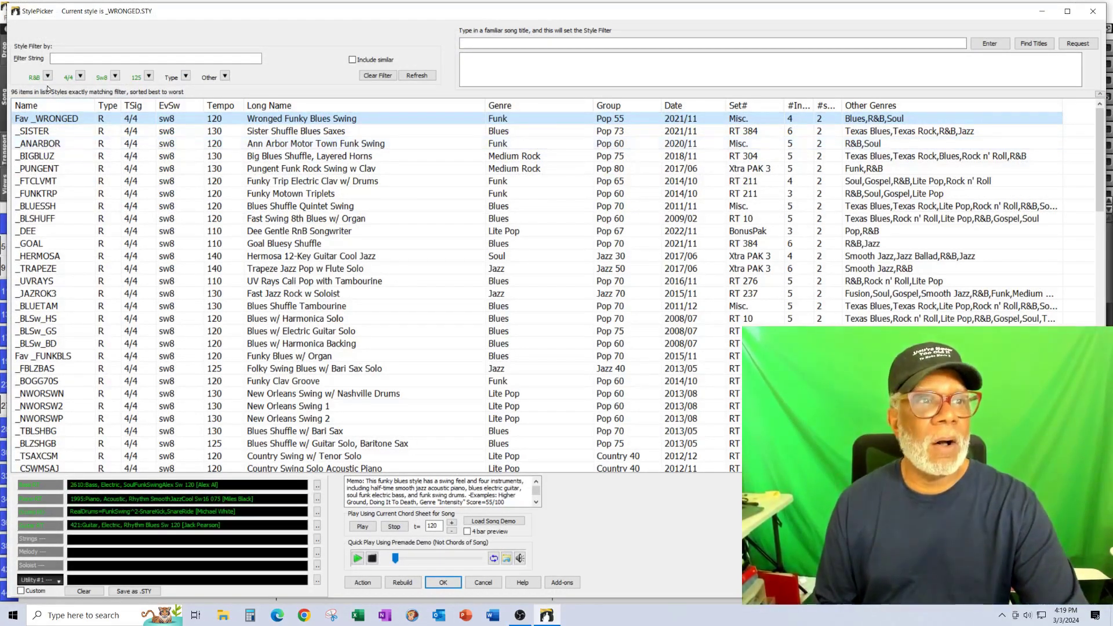
click(47, 76)
click(71, 89)
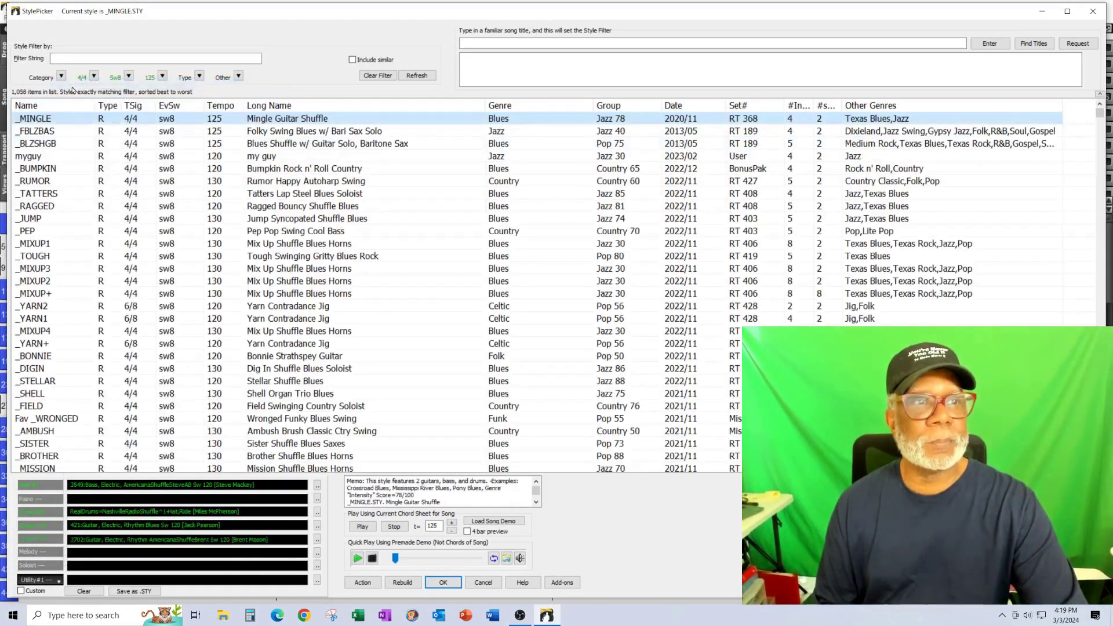
click(93, 76)
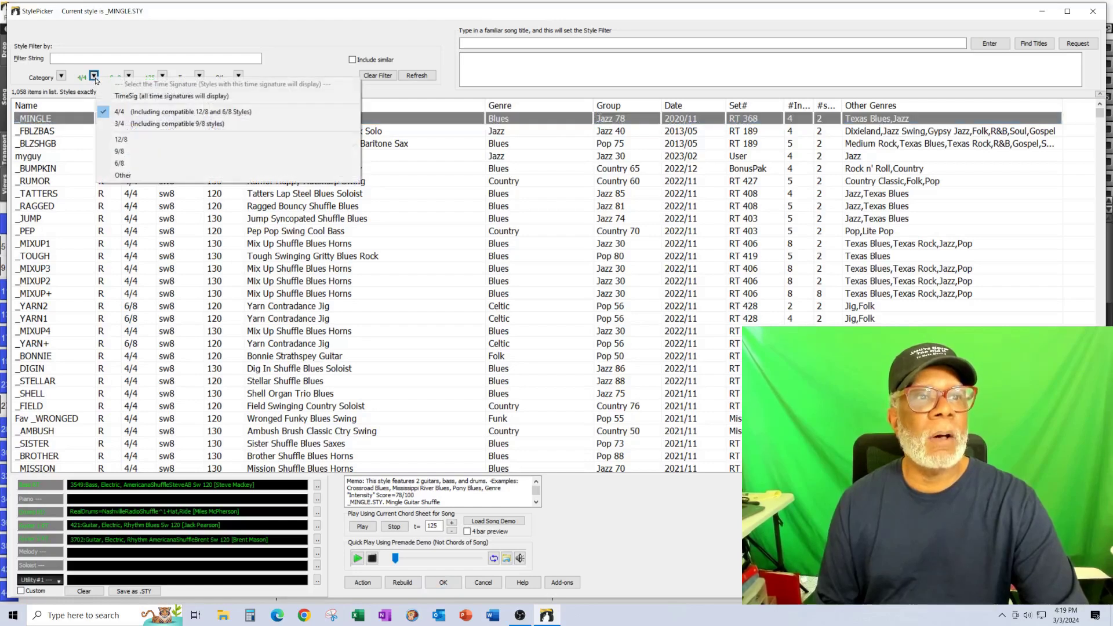
click(122, 96)
click(139, 76)
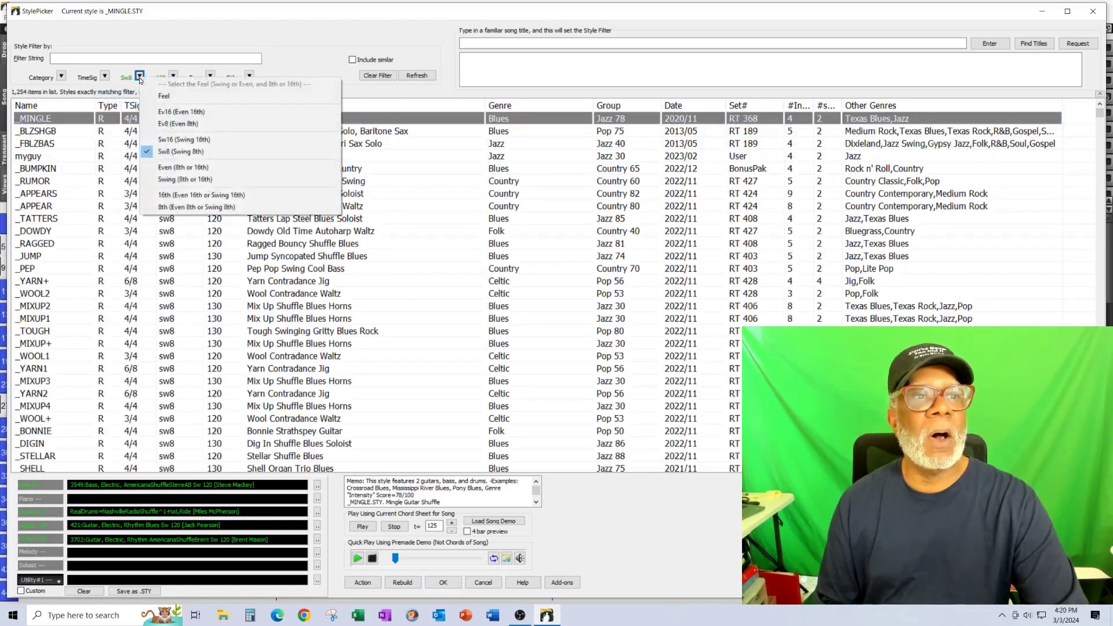
click(162, 97)
click(173, 76)
click(196, 97)
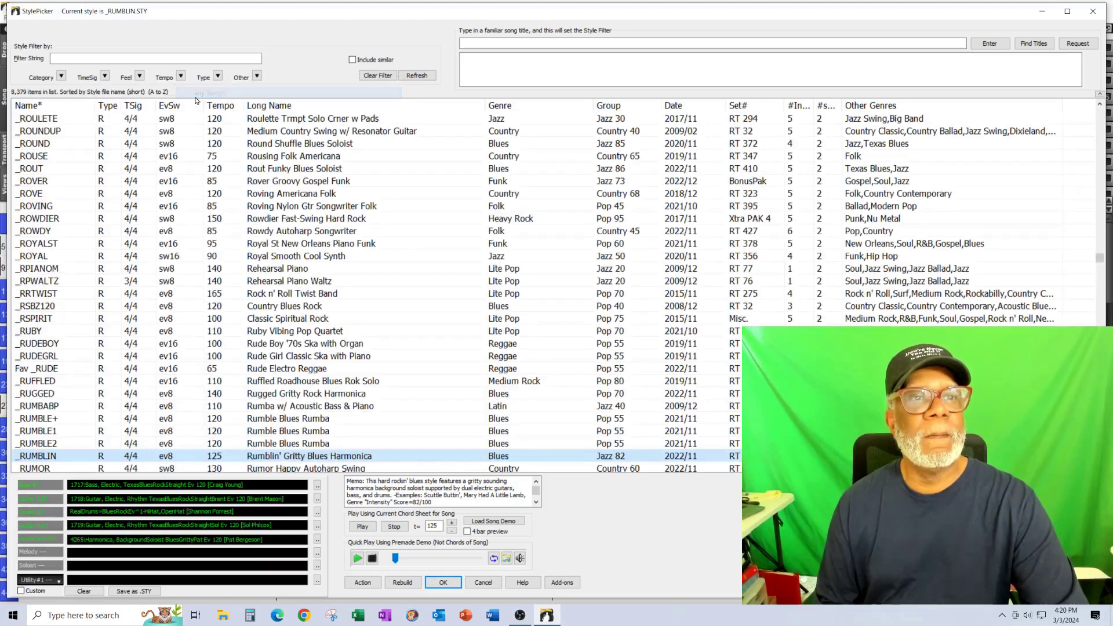
Filter the style list by the text "myguy" and select the custom myguy style
click(99, 58)
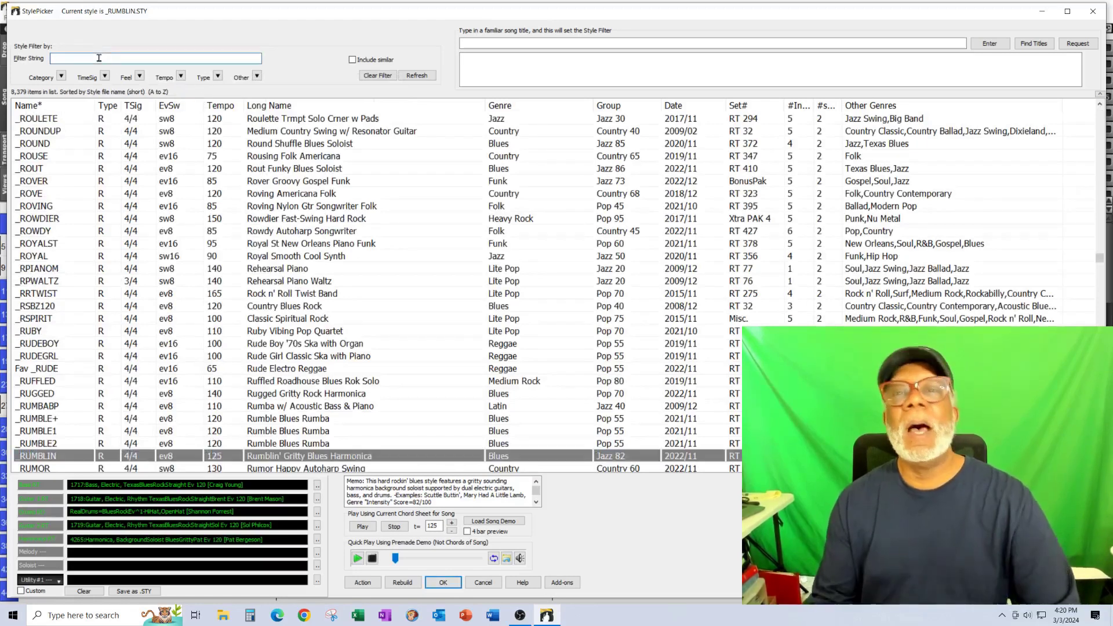
text(myguy)
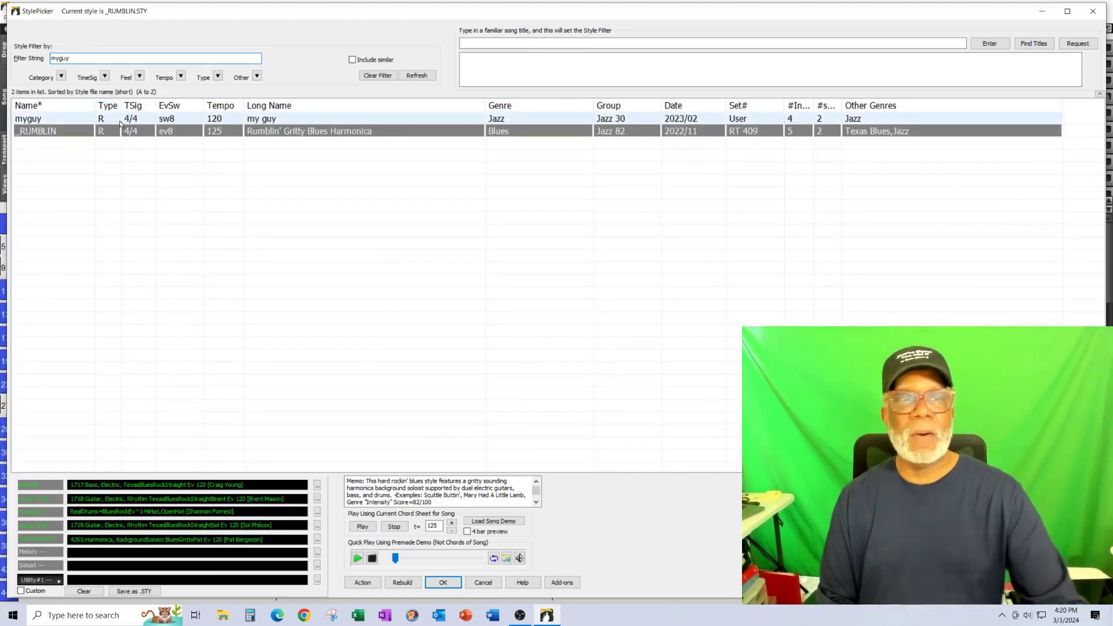
click(120, 122)
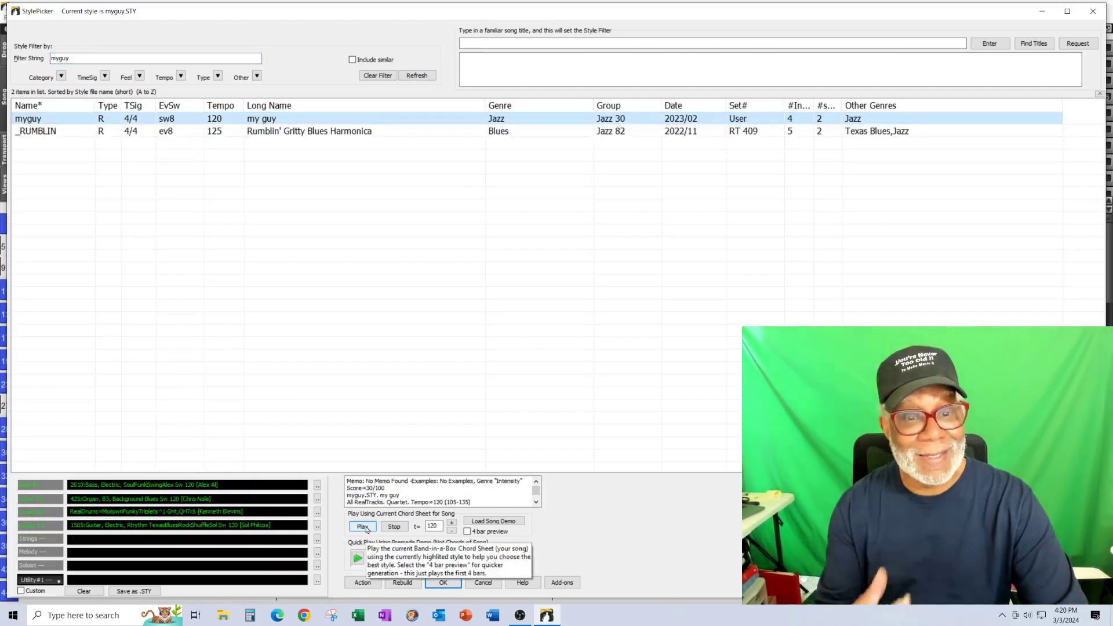
Audition the selected custom style with the song's chords, allowing styles to be enabled, and apply it
click(367, 528)
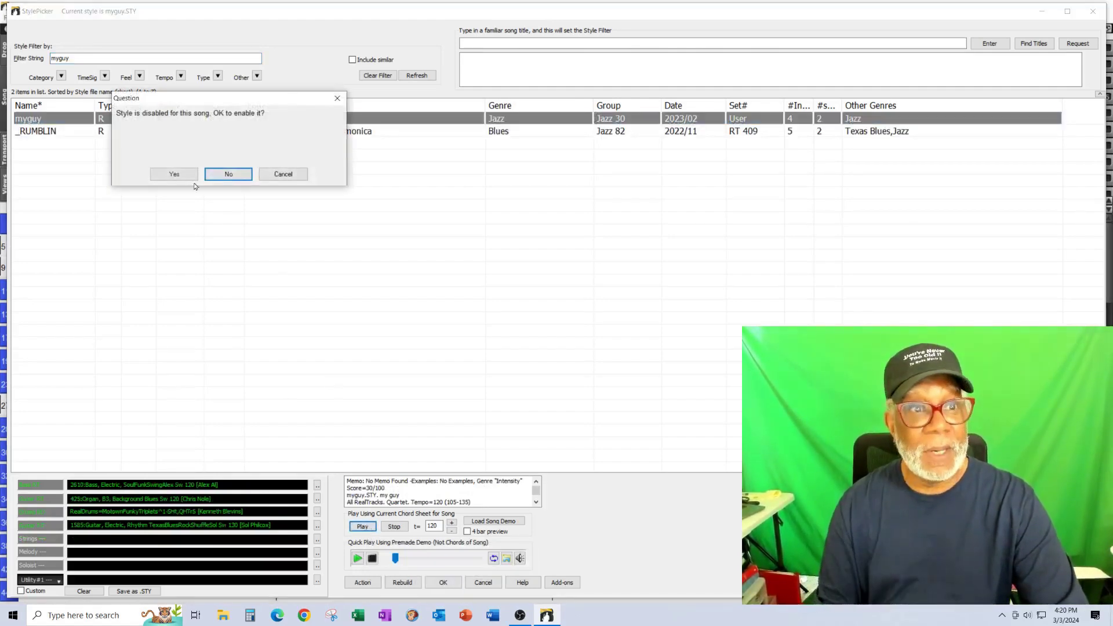
click(176, 175)
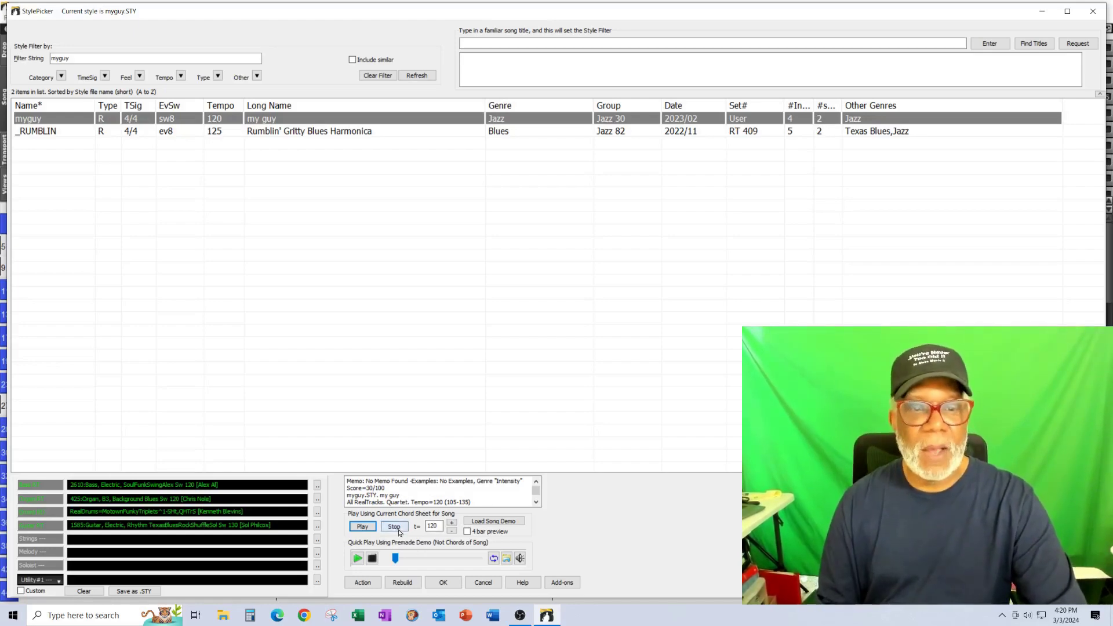
click(446, 583)
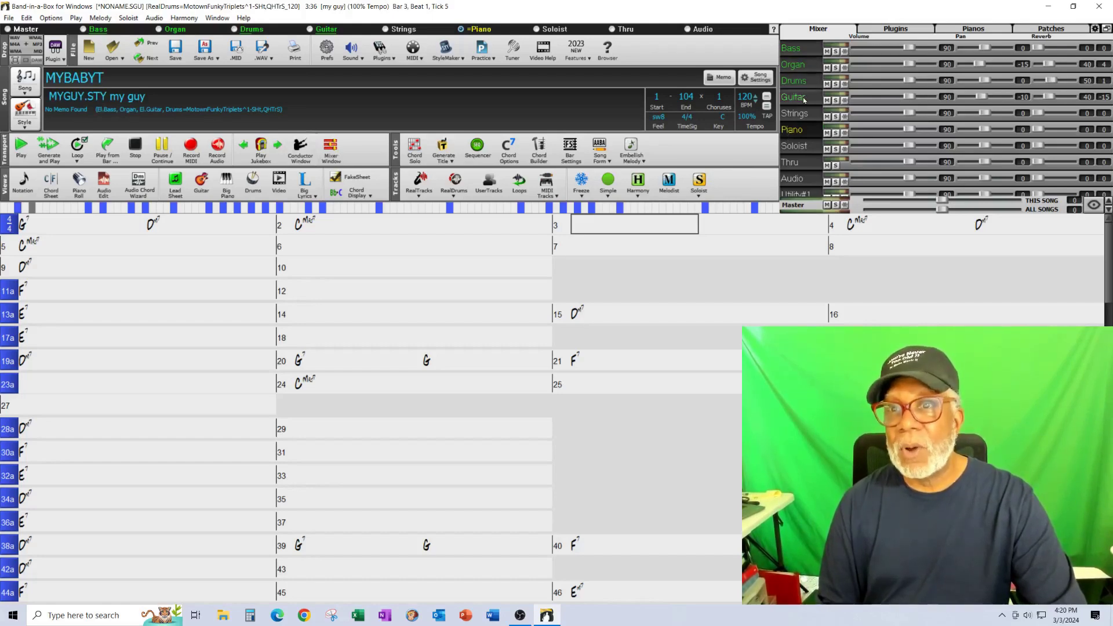
Play the song from bar 5 to hear the myguy style together with the imported Piano track
drag(83, 253, 255, 249)
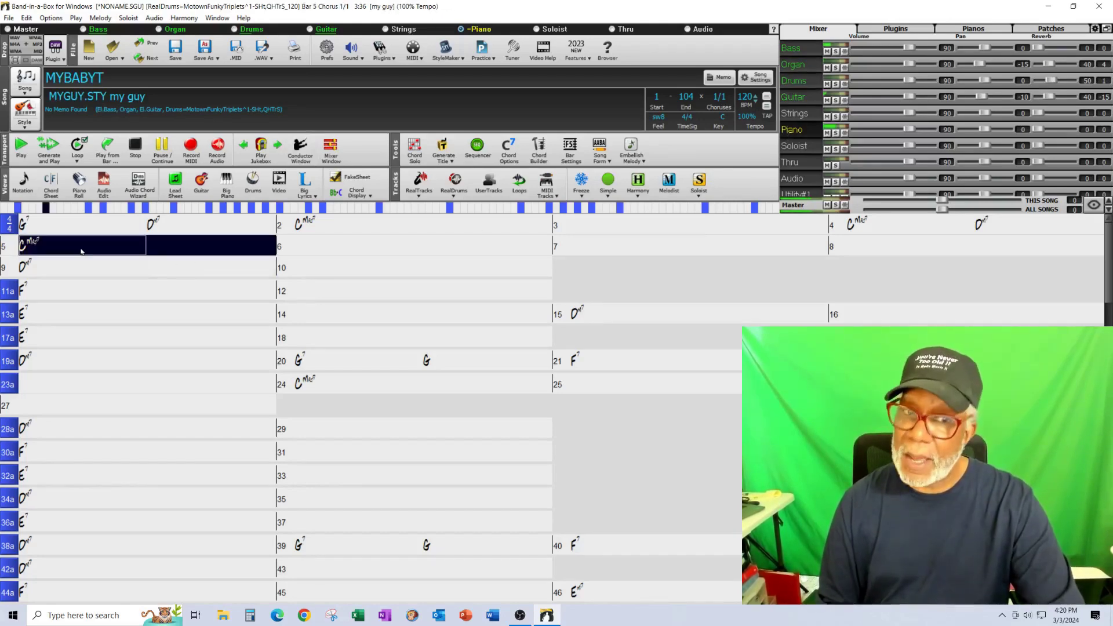
key(Tab)
key(Tab)
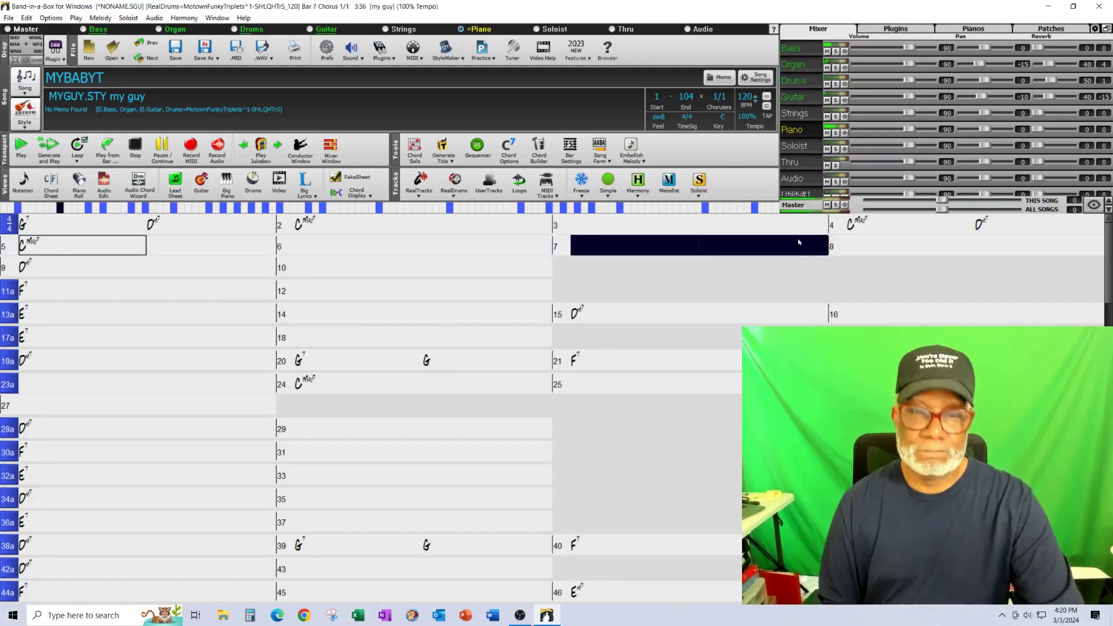
key(Tab)
key(Tab)
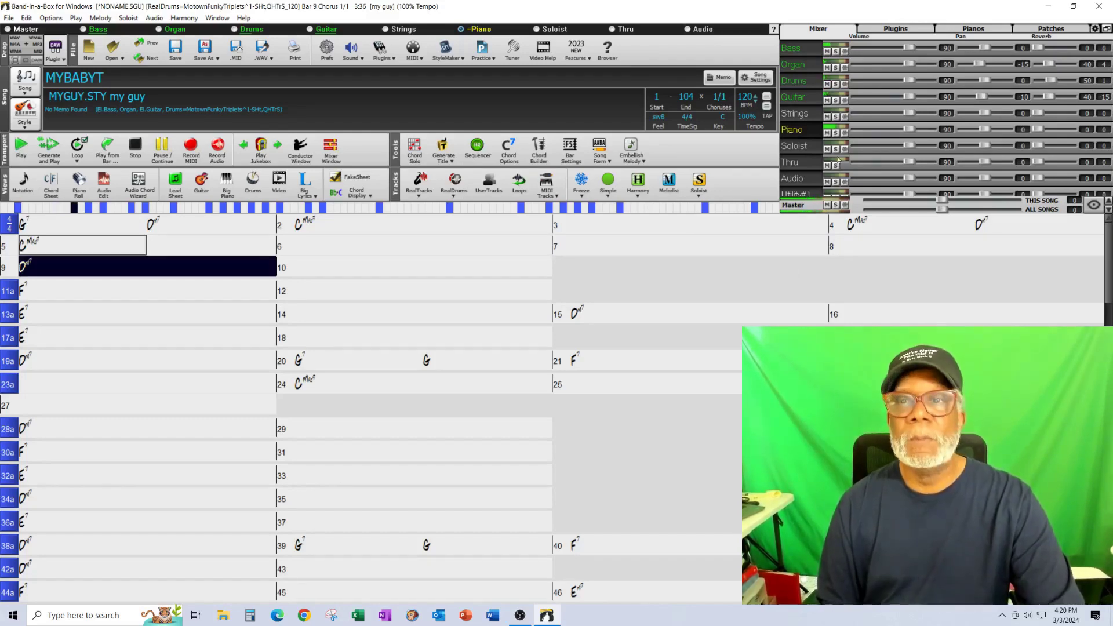
key(Tab)
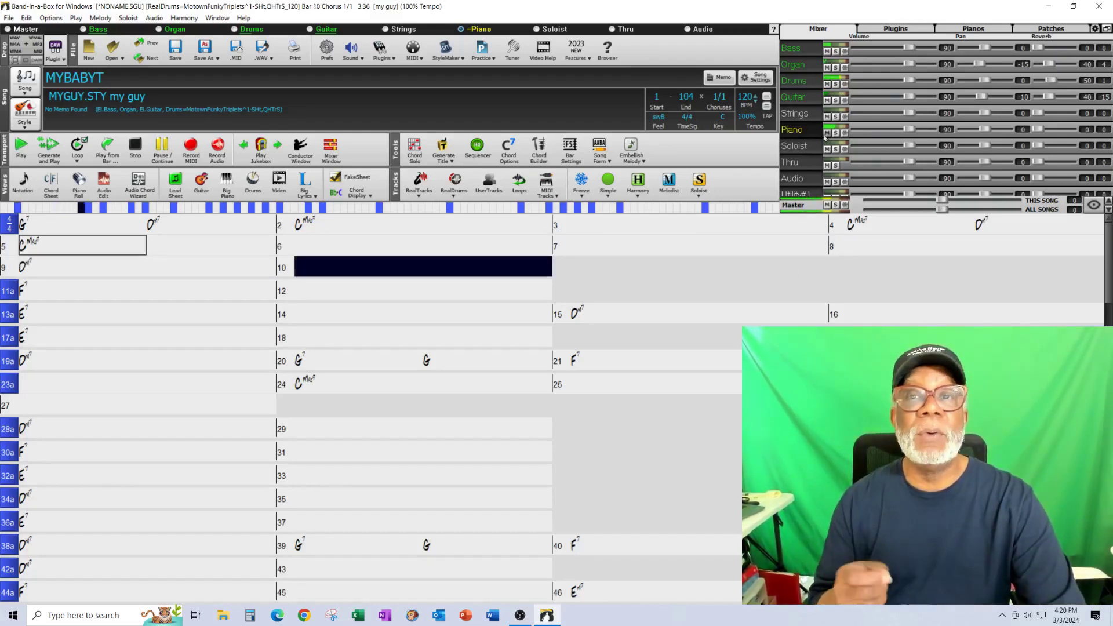
Mute the Piano track during playback, listen to the style alone through bar 16, and stop the song
click(827, 132)
key(Tab)
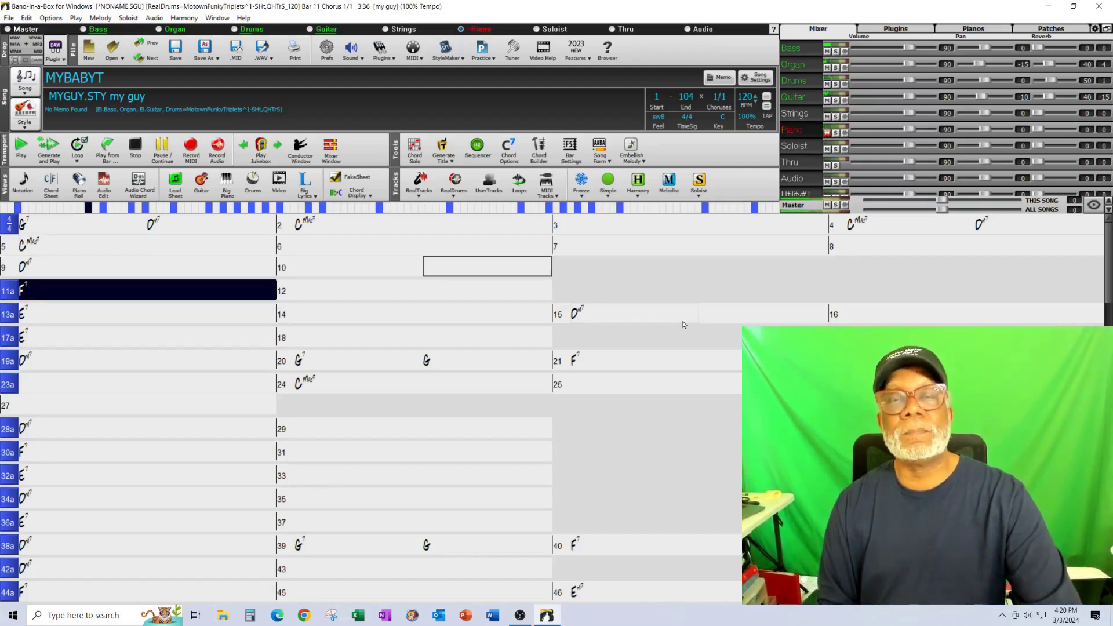
key(Tab)
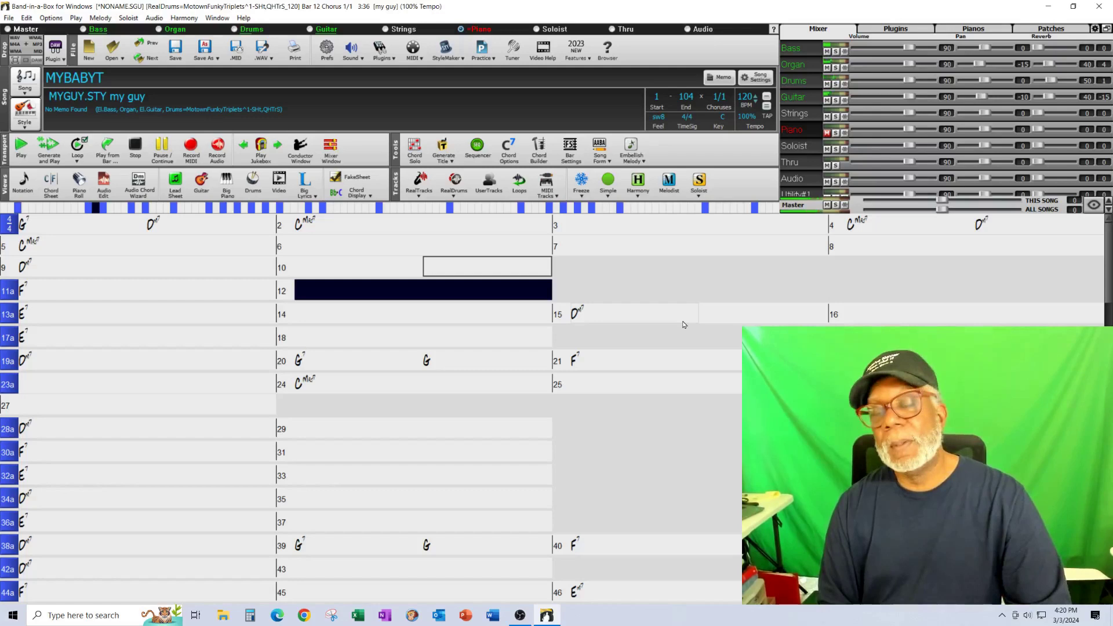
key(Tab)
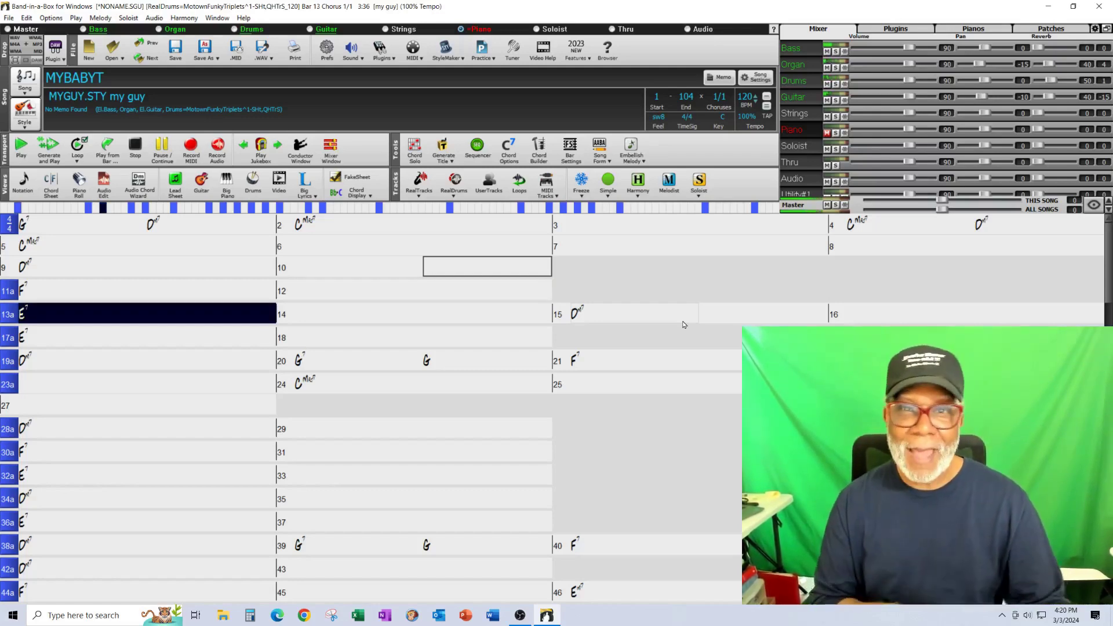
key(Tab)
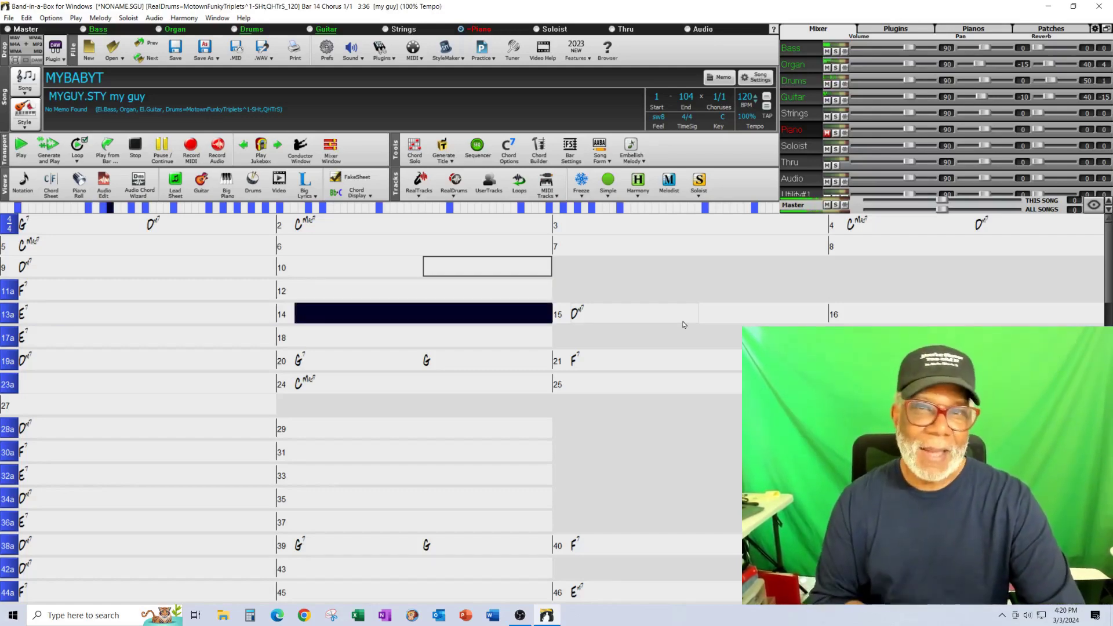
key(Tab)
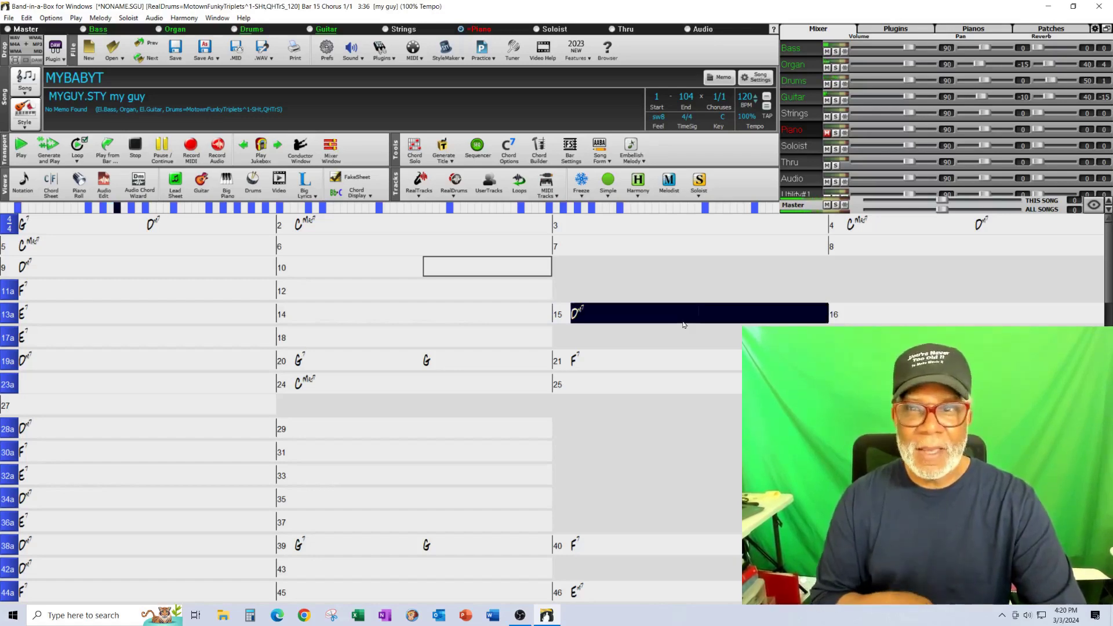
key(Tab)
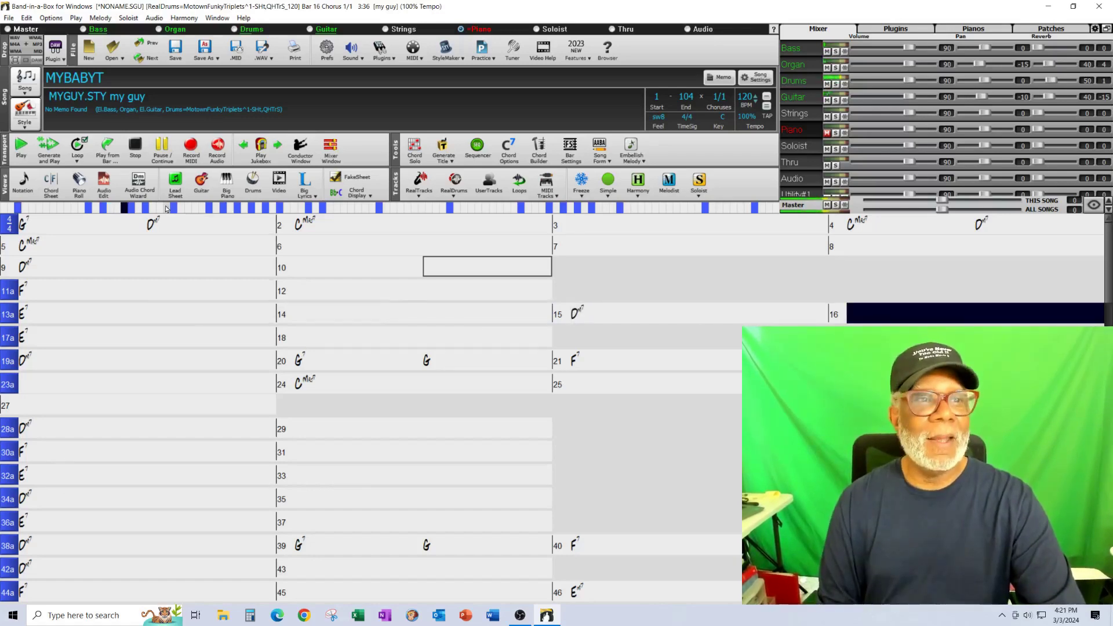
click(135, 145)
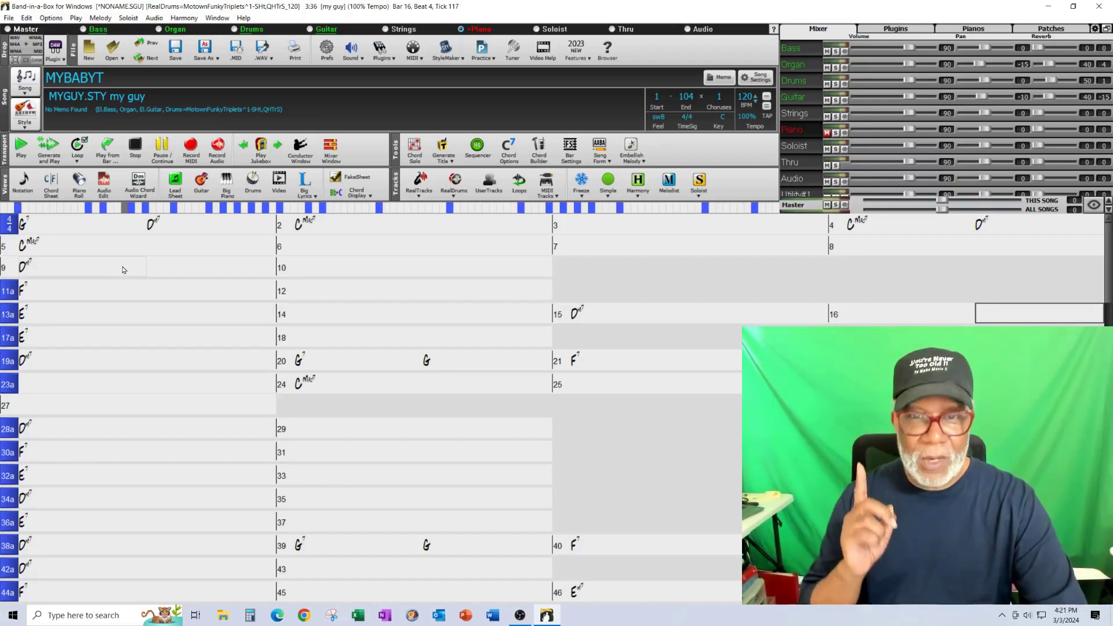
Open the MIDI file "Temps - The Way You Do The Things You Do 1" without saving the current song, and close its lyrics window
click(8, 19)
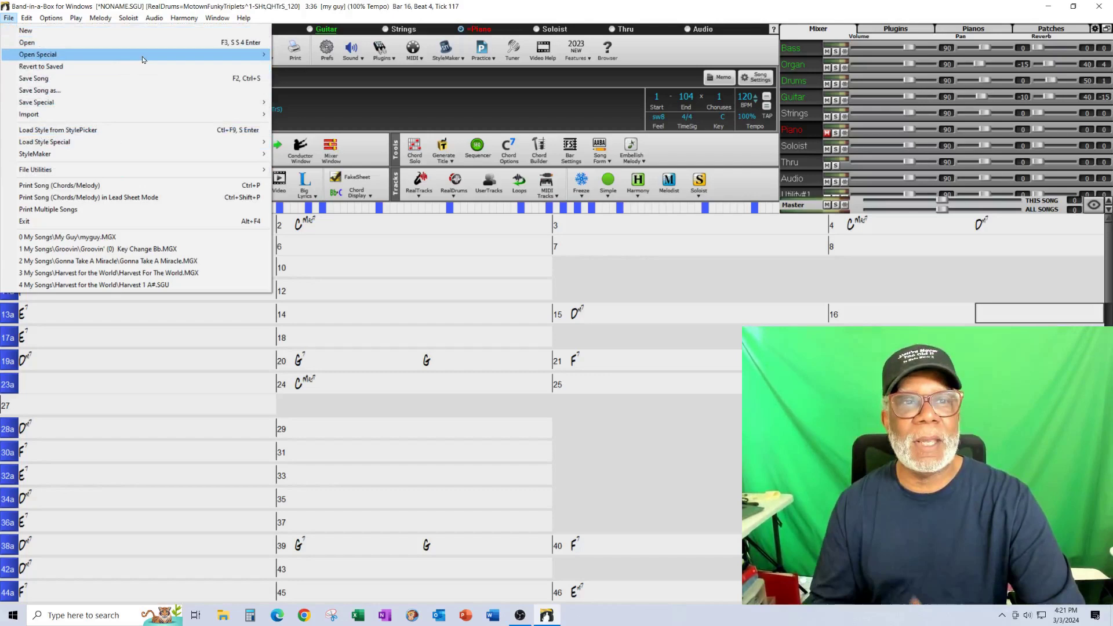
mouse_move(142, 60)
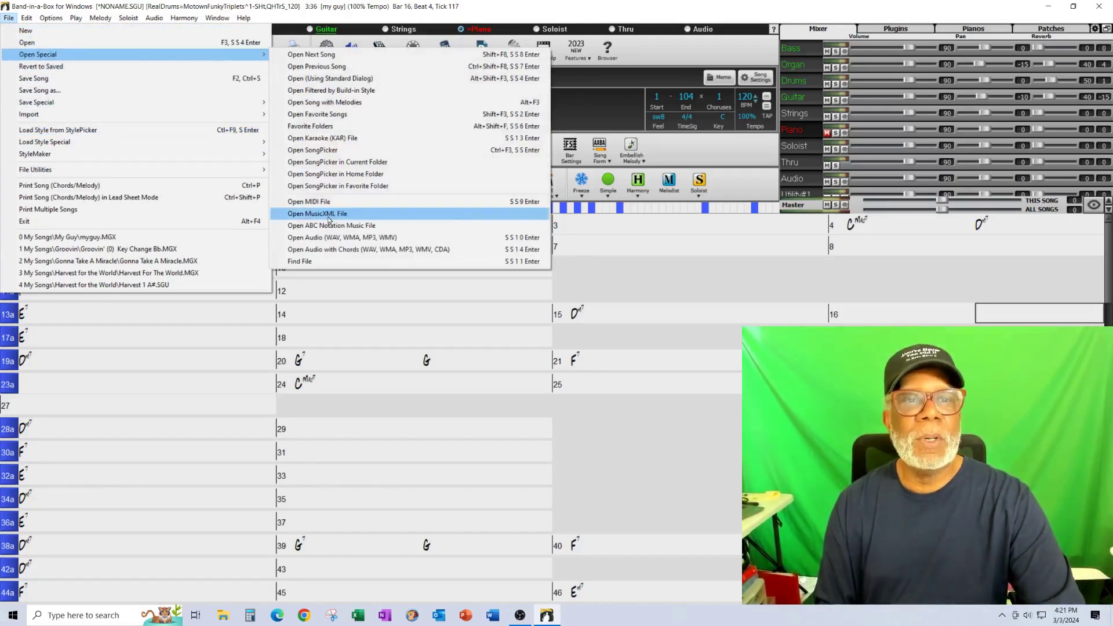
click(328, 203)
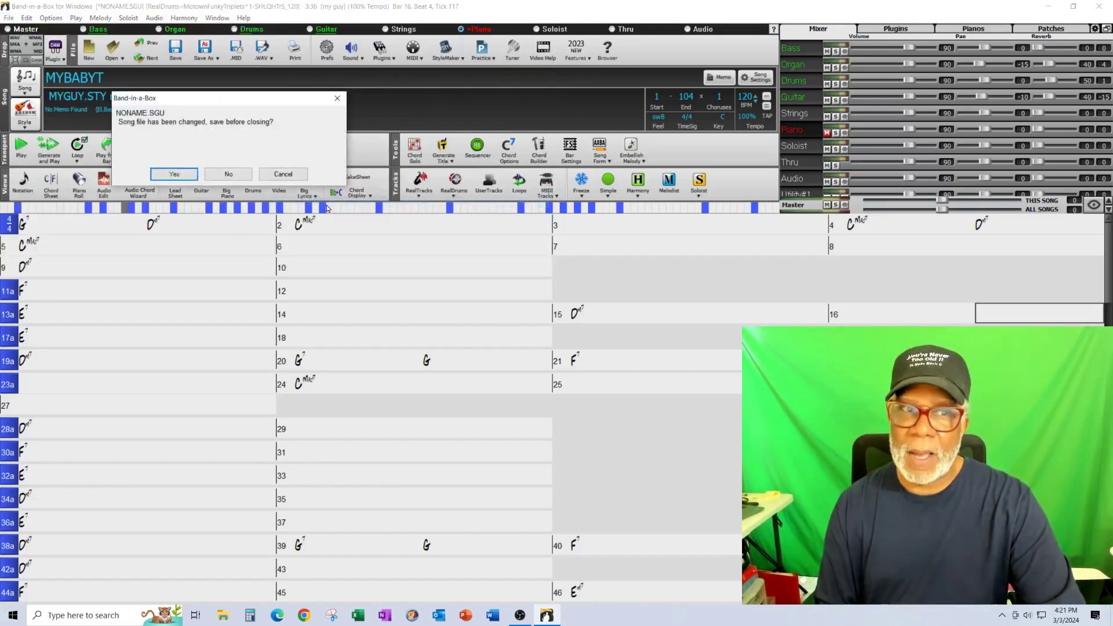
click(227, 174)
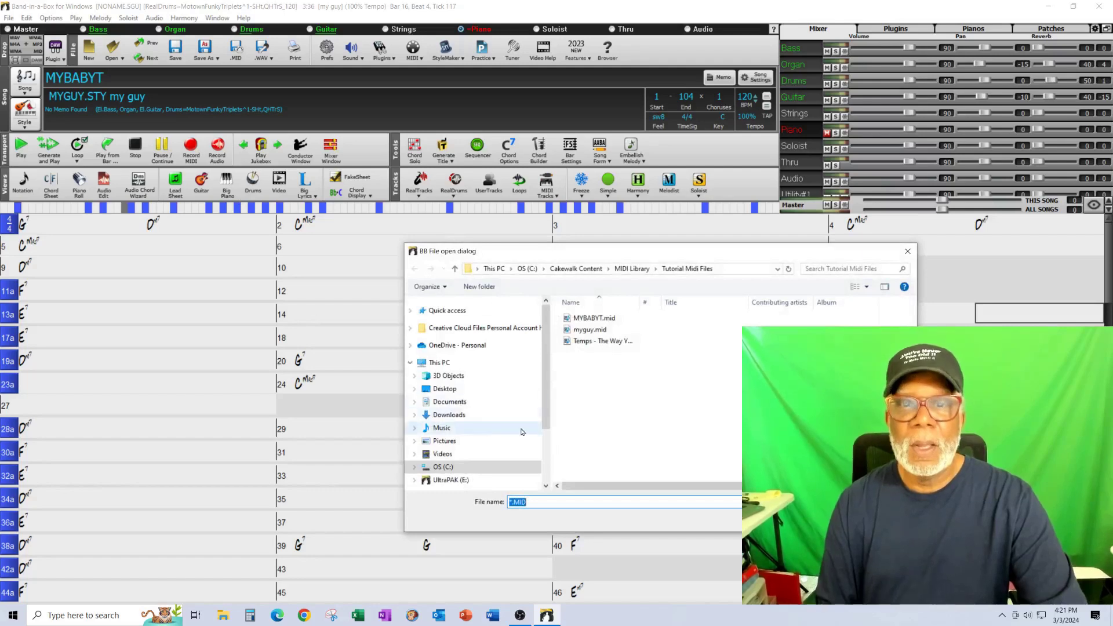
click(590, 344)
click(833, 519)
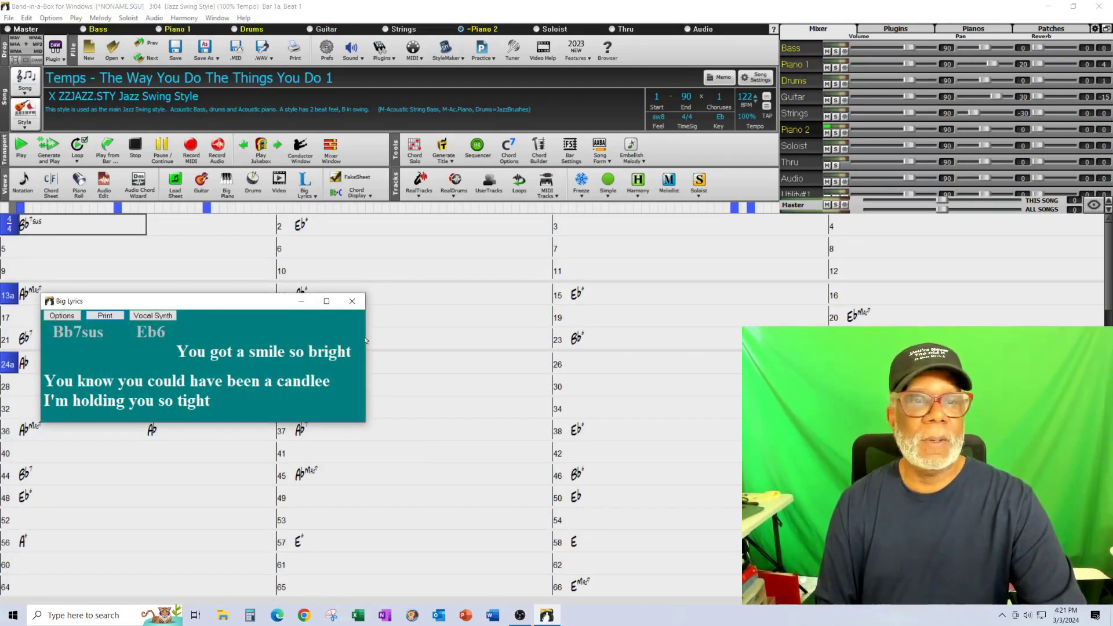
click(352, 301)
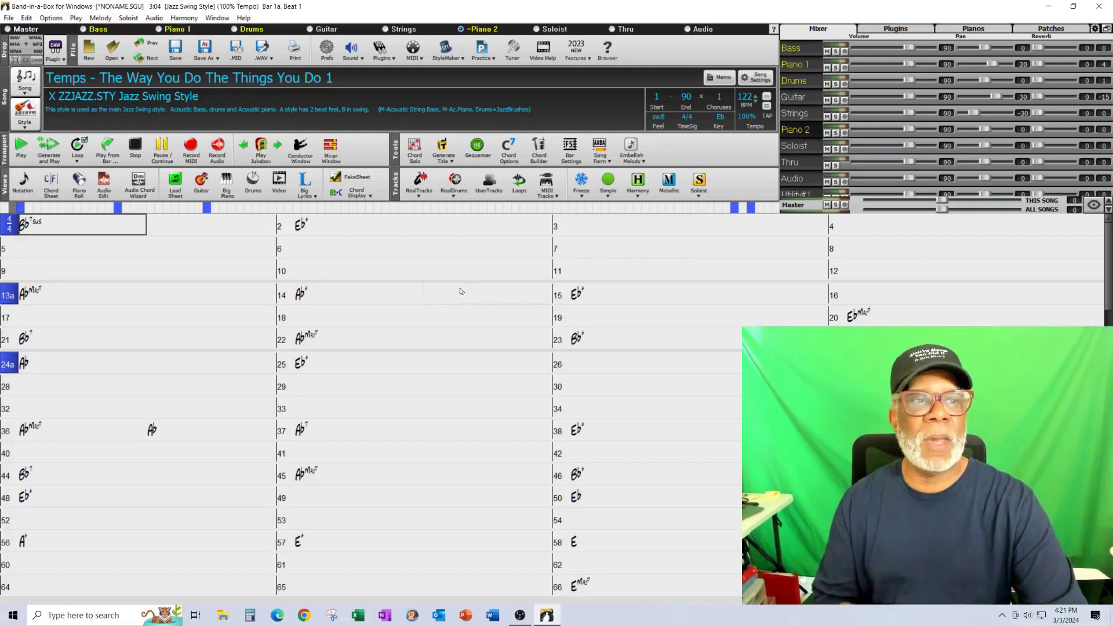
Play the imported song from bar 1 to hear its original MIDI part, and stop it at bar 6
click(64, 228)
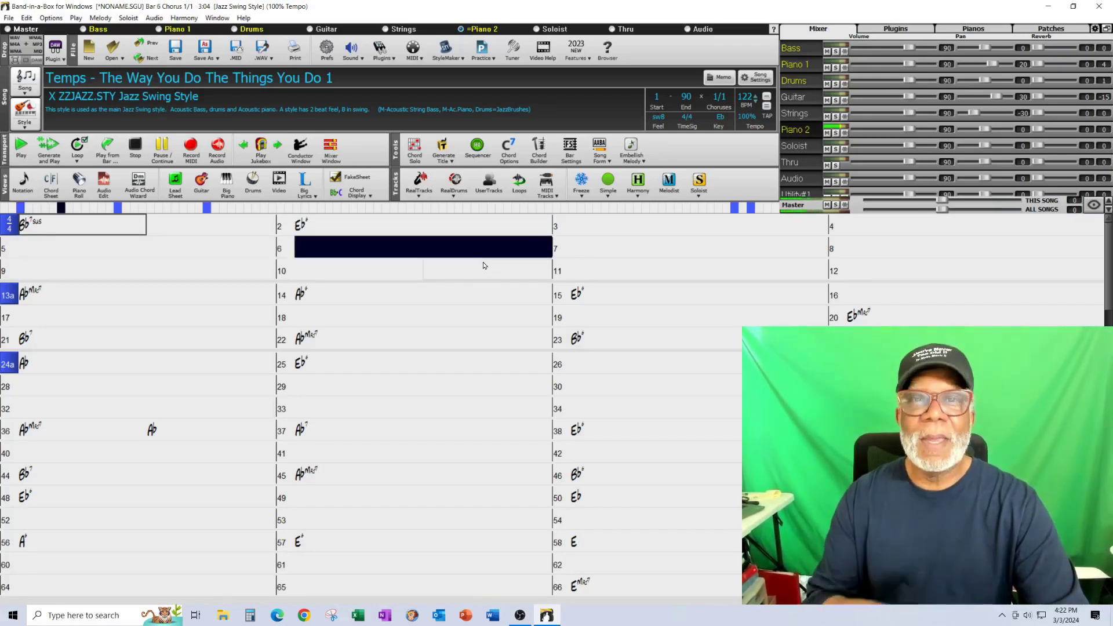
click(138, 147)
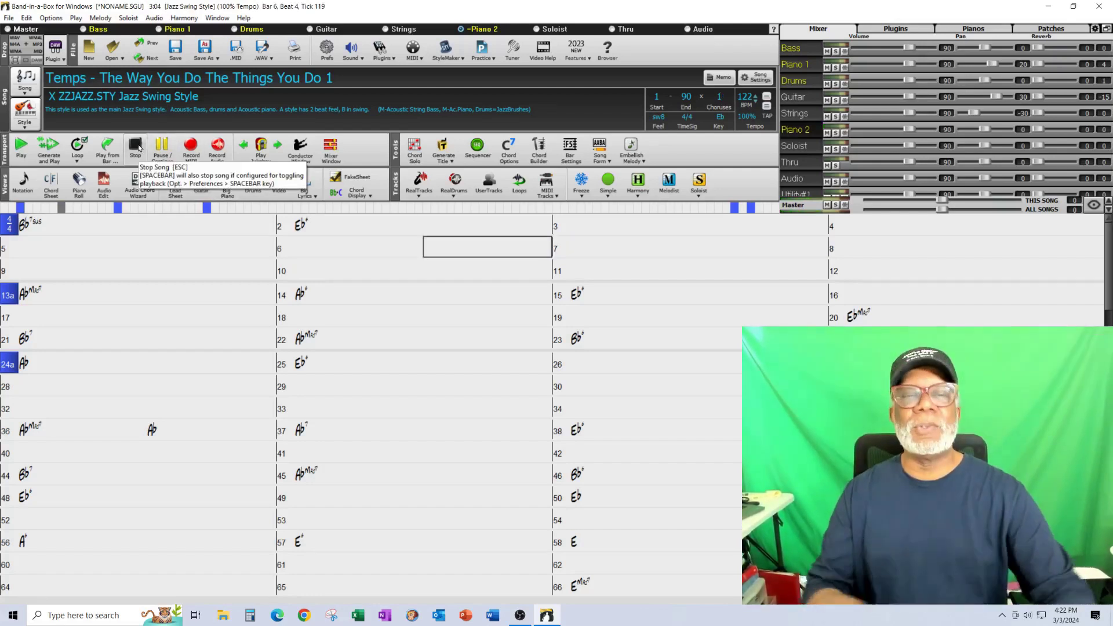
Choose the custom myguy style for the song, audition it with the song's chords, allowing styles to be enabled, and apply it
click(25, 126)
click(57, 139)
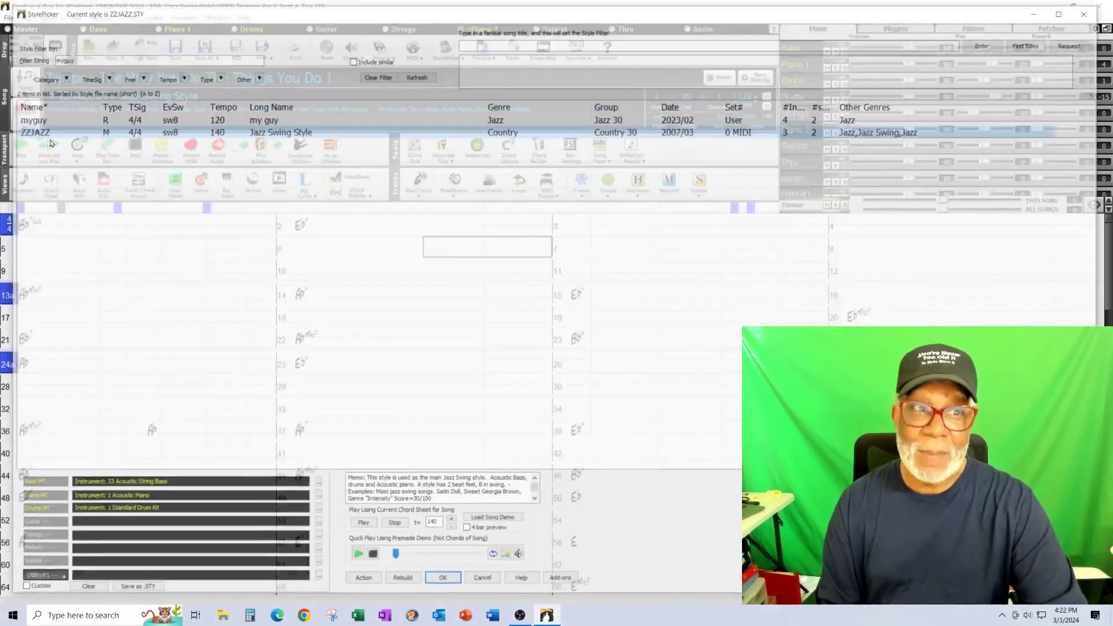
click(110, 119)
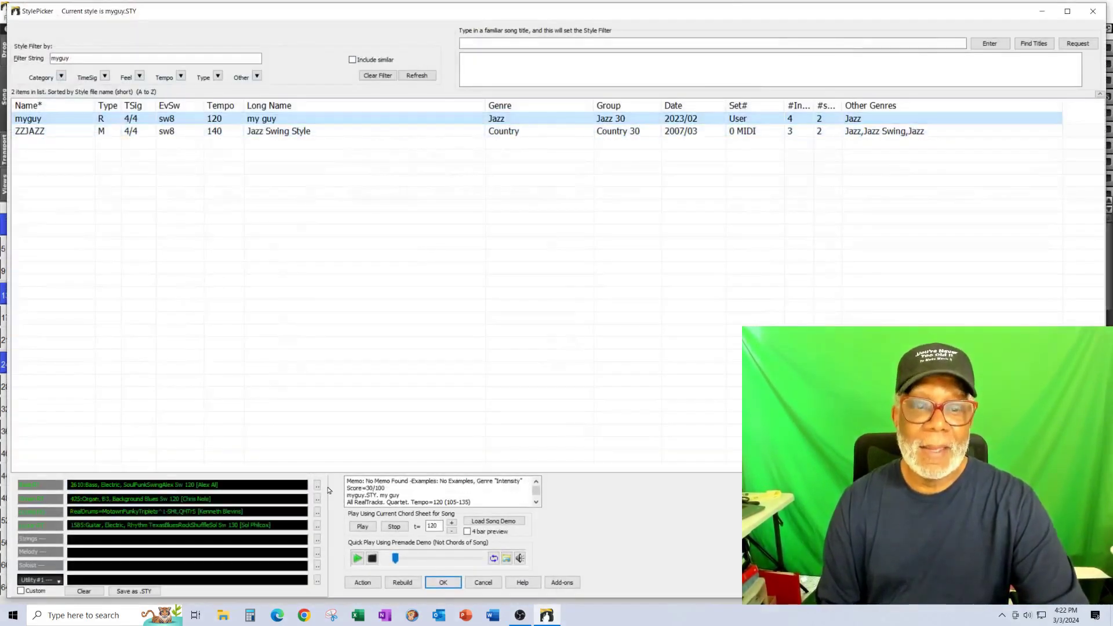
click(364, 528)
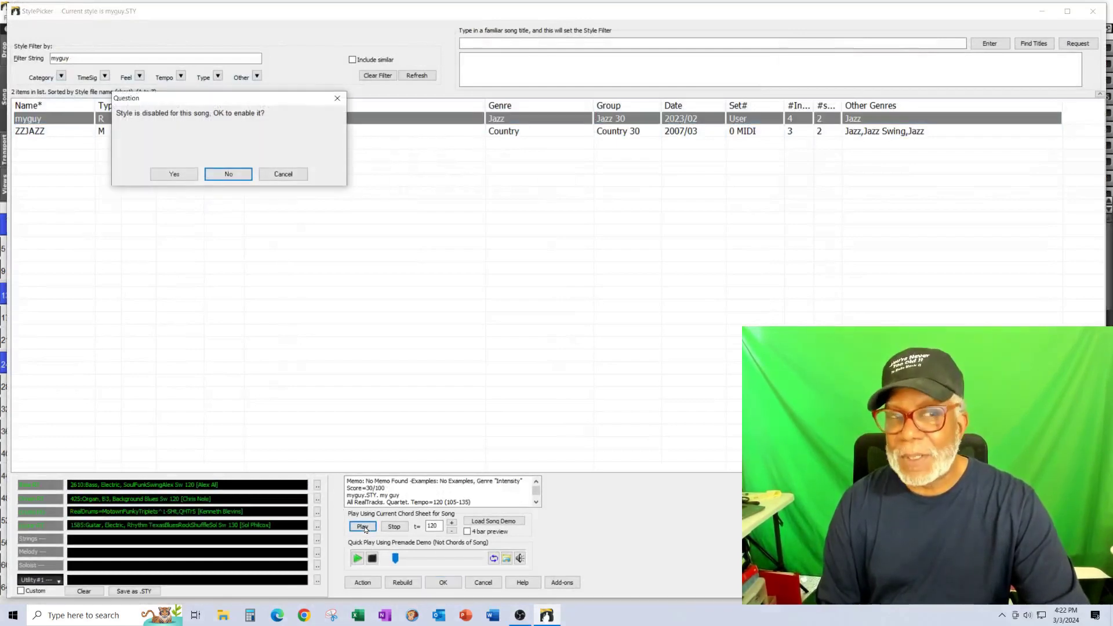
click(176, 175)
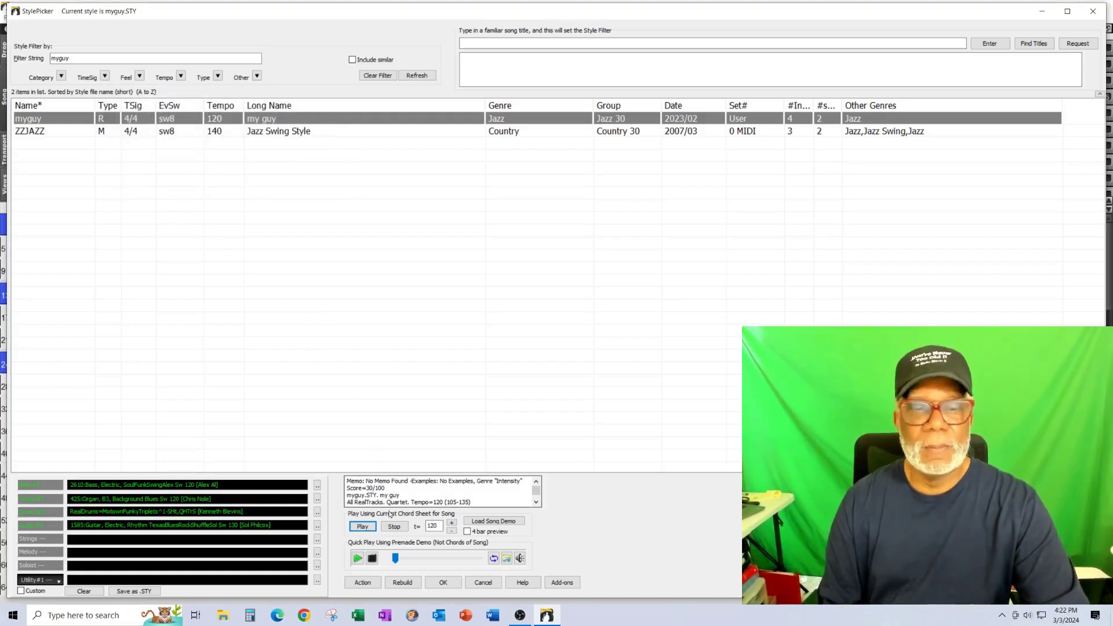
click(442, 582)
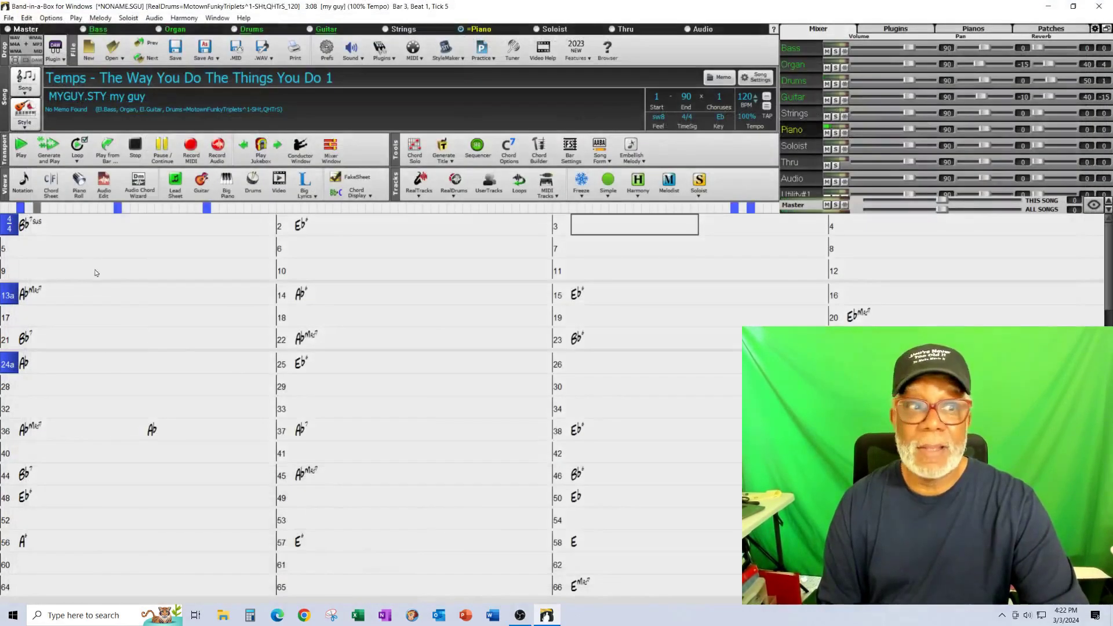
Play the song from bar 1 with the myguy style, mute the Piano track to hear the style alone, and stop at bar 8
click(67, 235)
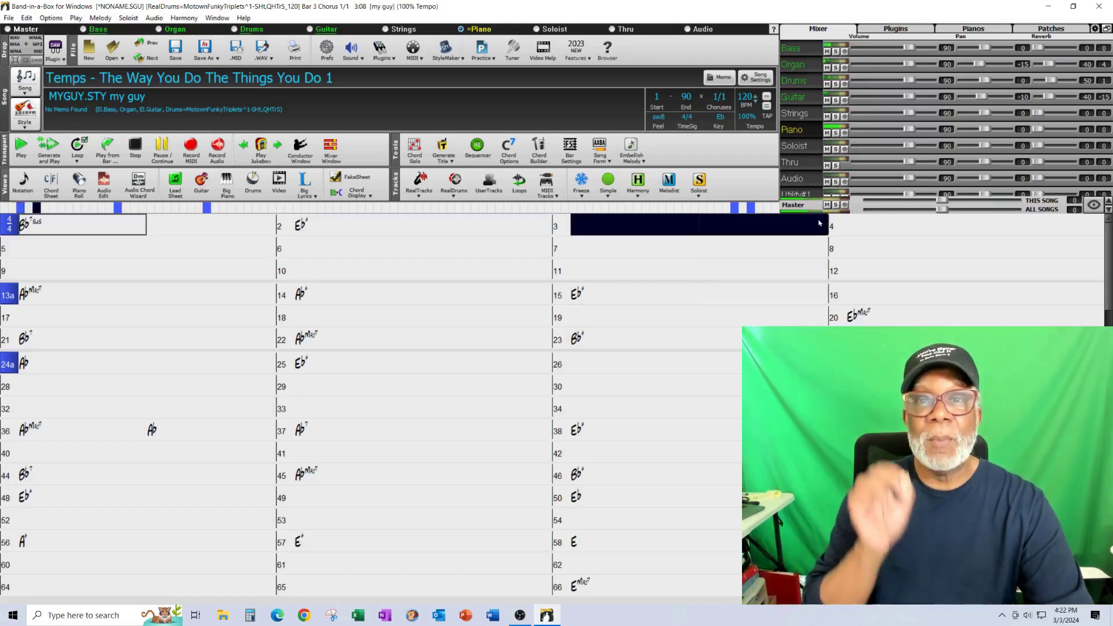
click(827, 132)
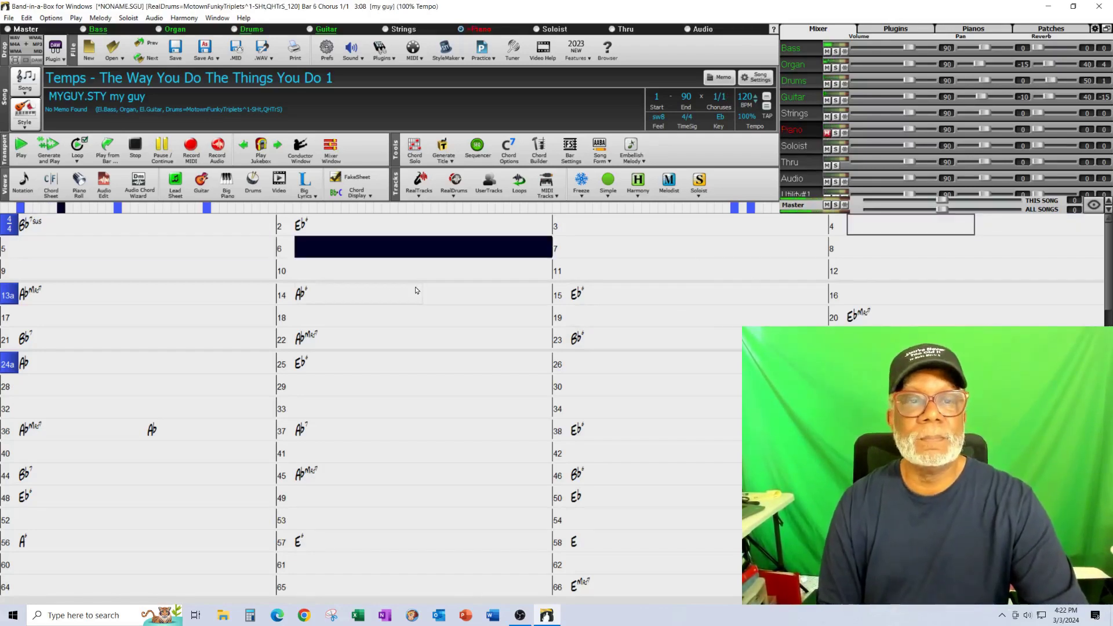
click(137, 149)
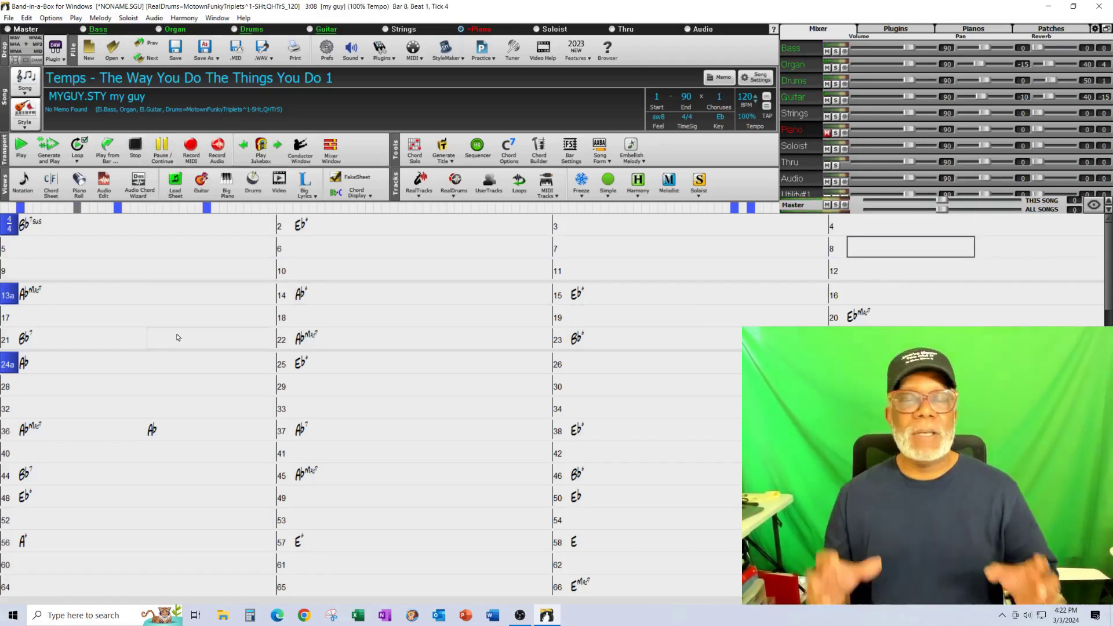